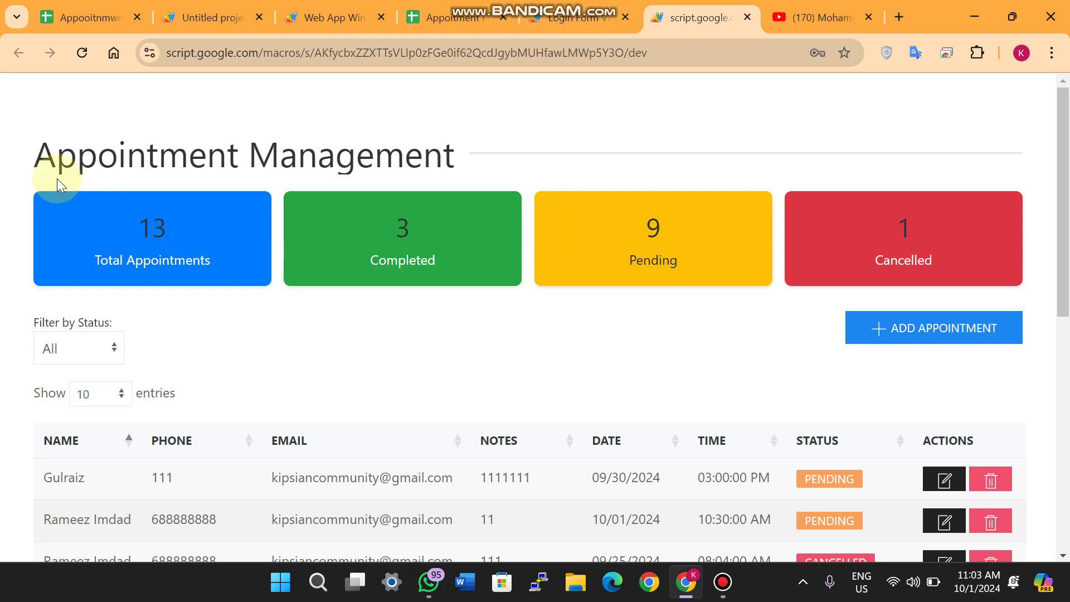
- Look over the Appointment Management dashboard and its status filter choices
left_click_drag(34, 158, 560, 170)
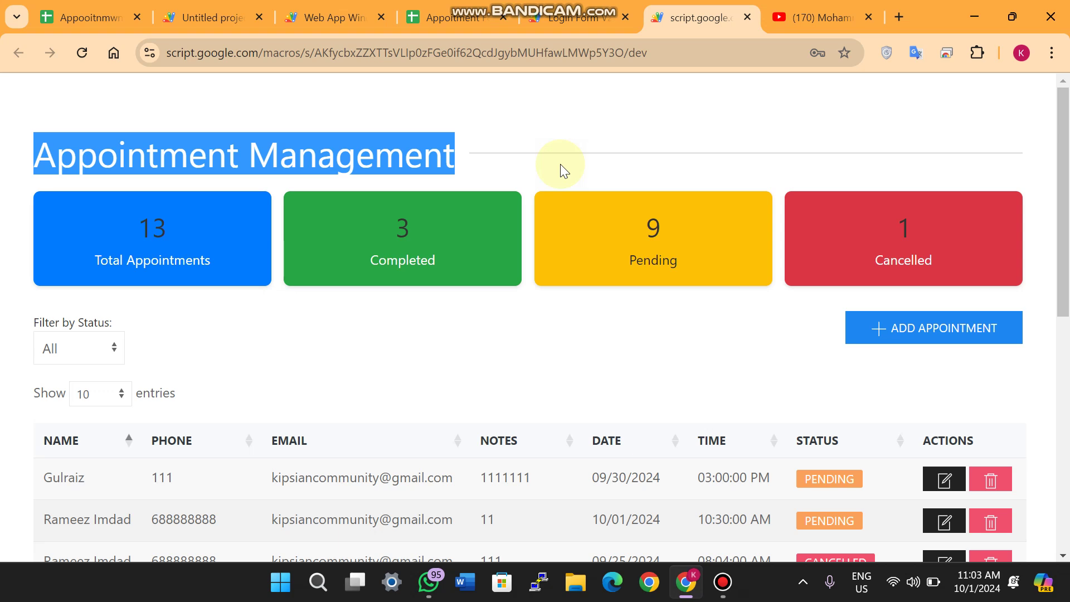
scroll(562, 165, "down", 3)
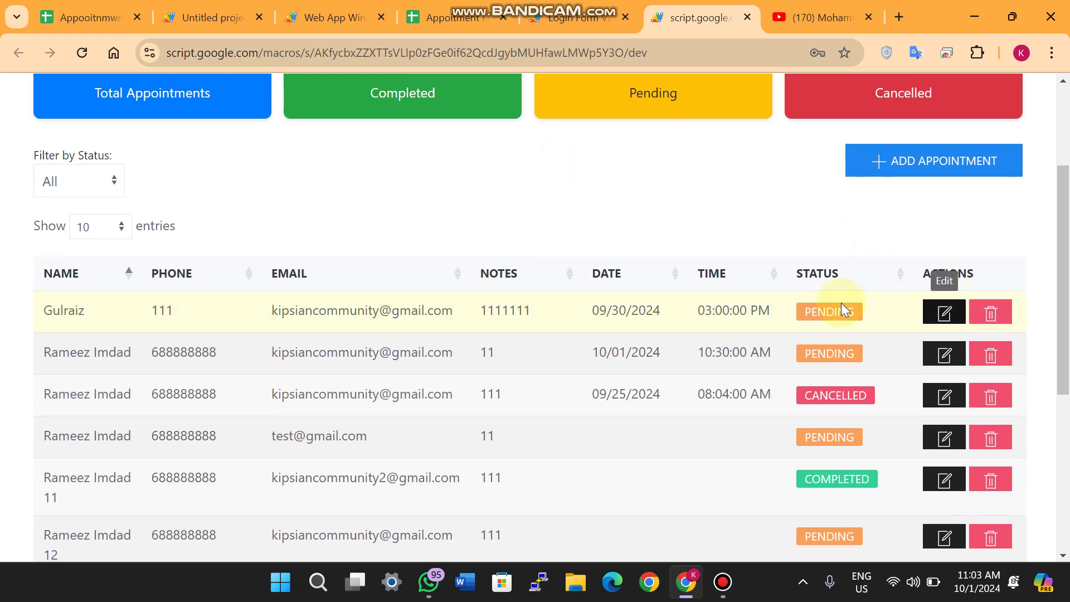
left_click(103, 191)
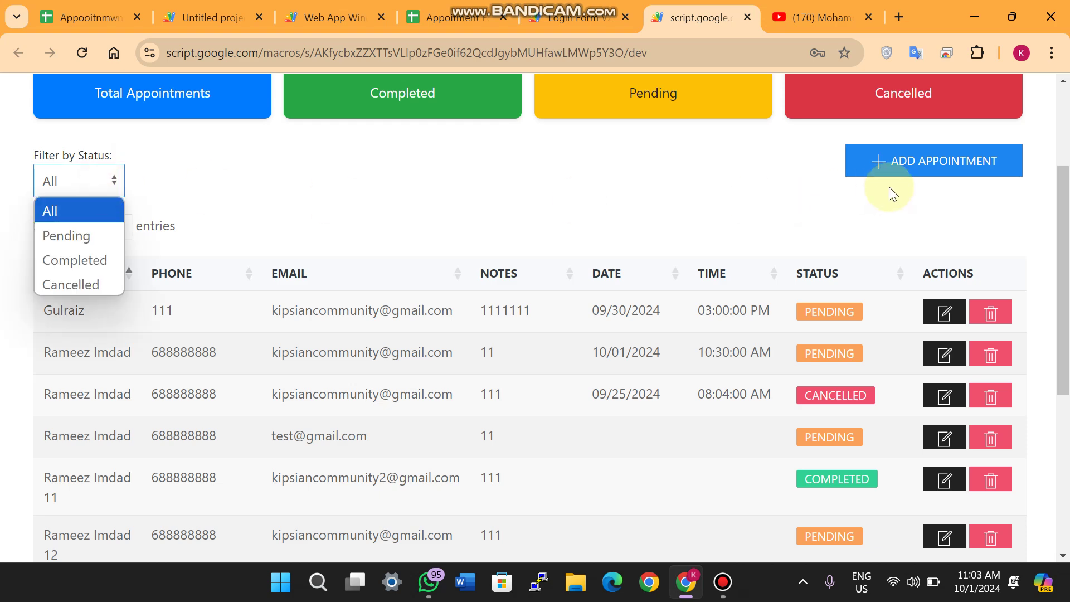
left_click(888, 163)
- Open the Add Appointment form and close it without saving
left_click(942, 162)
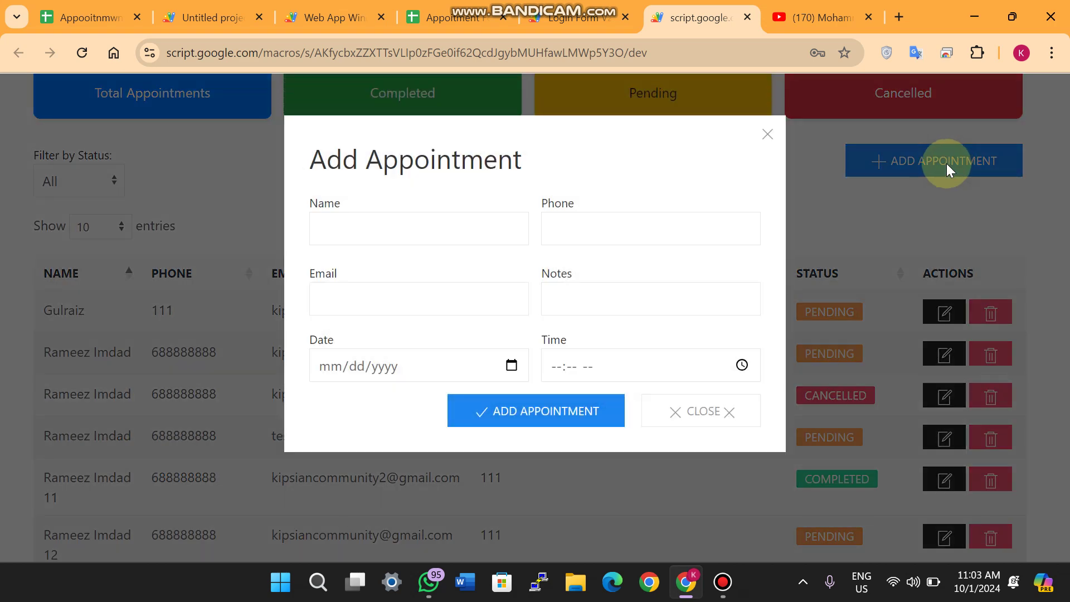
left_click(767, 134)
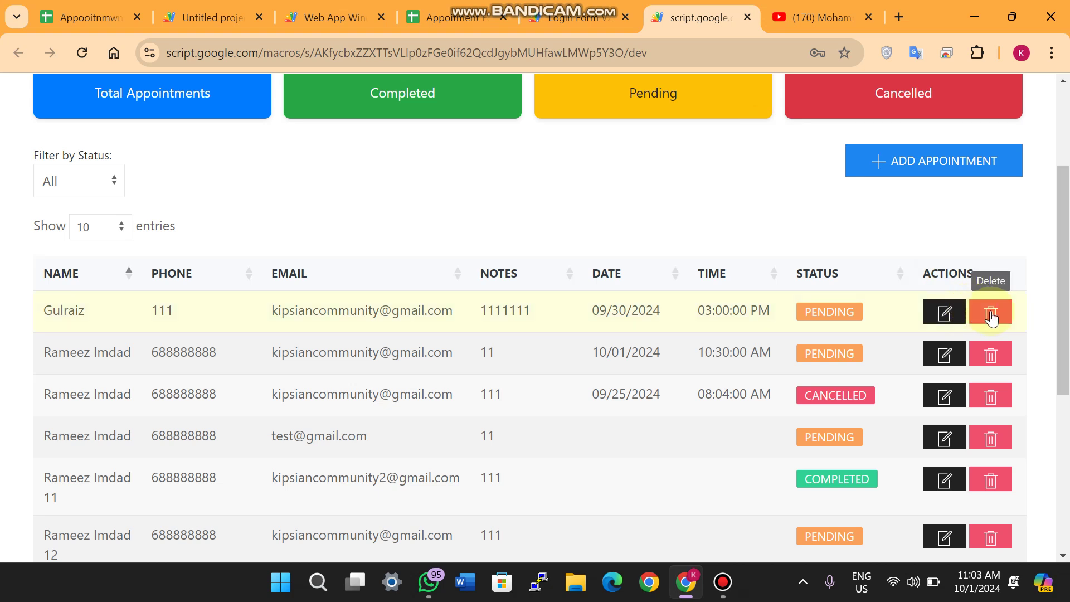
scroll(848, 313, "up", 3)
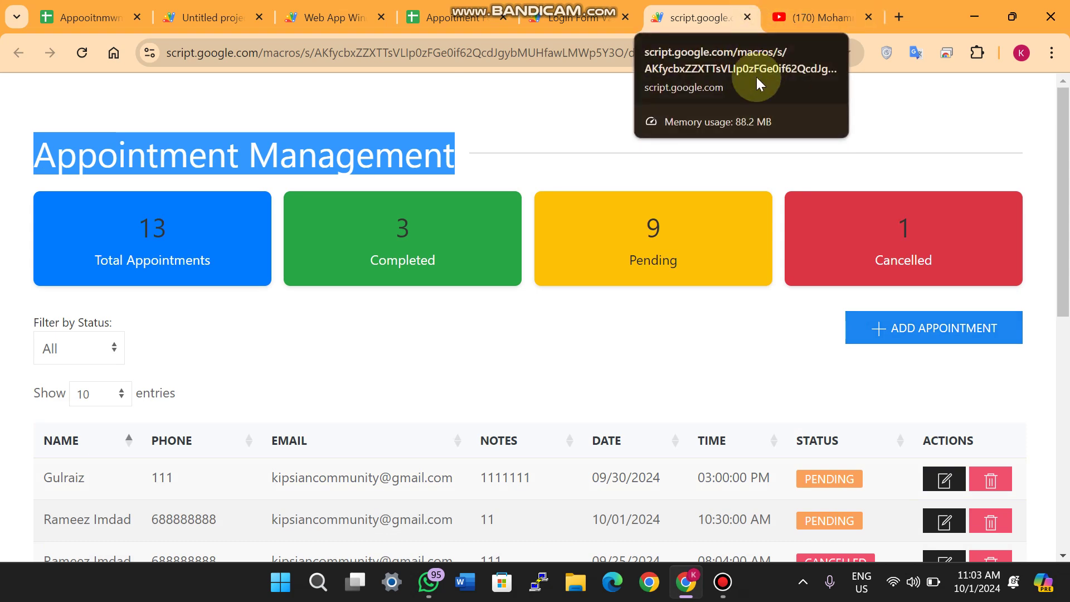
- Dismiss the confirmation and fill in the client's name, phone, email and notes 'Extra N'
left_click(331, 17)
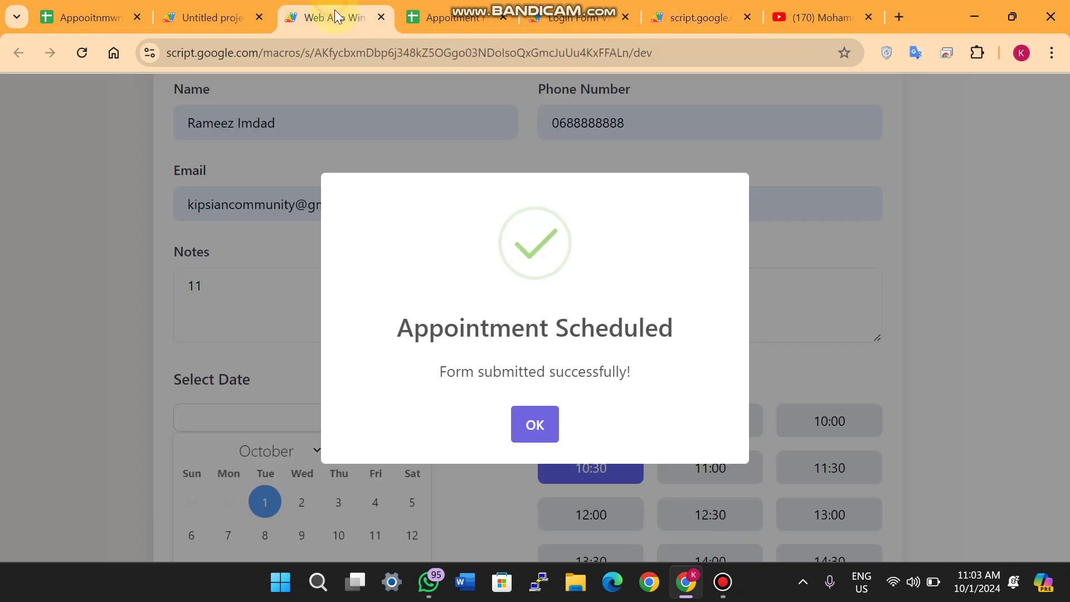
left_click(522, 425)
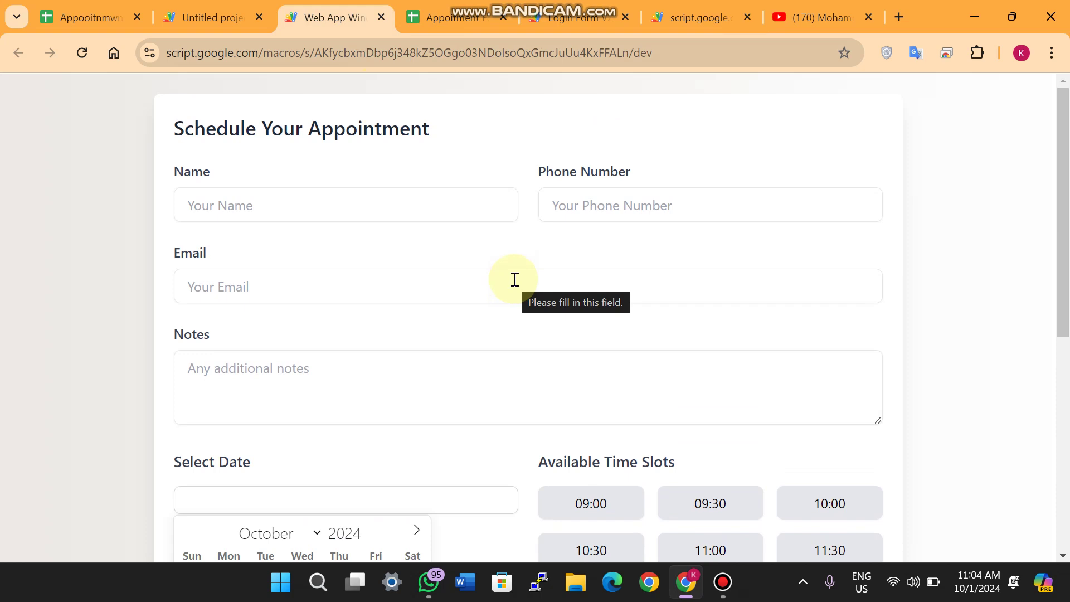
left_click(308, 201)
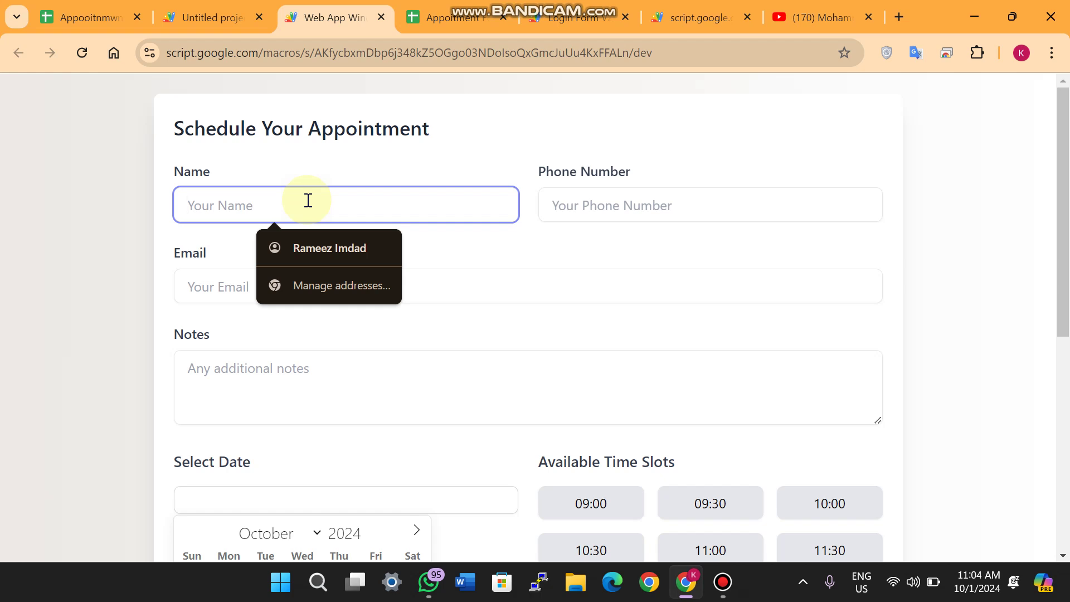
type("Eaxmple Per")
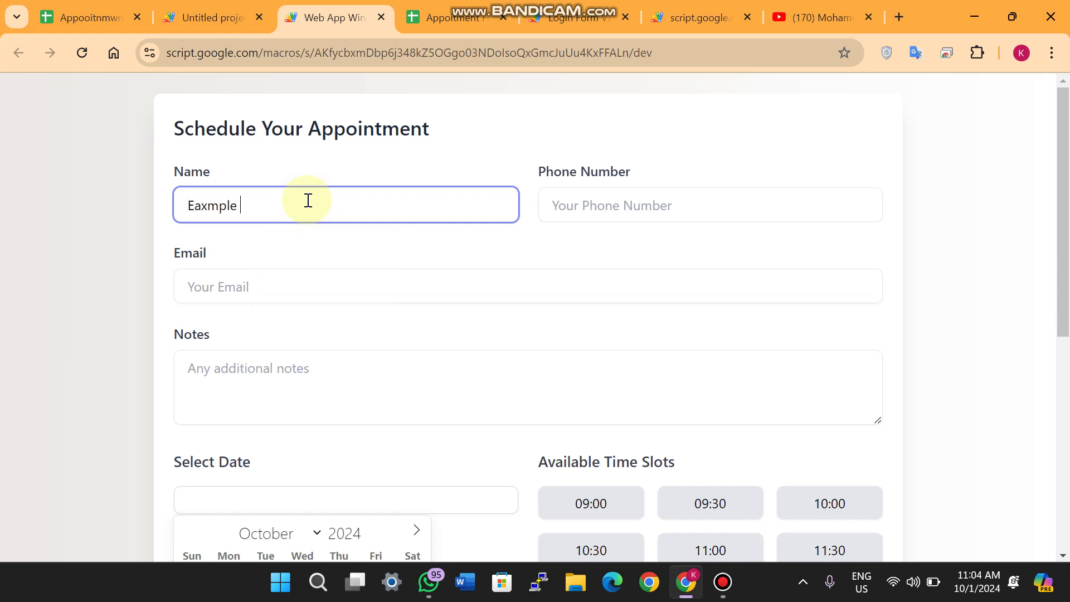
type("son")
key("Tab")
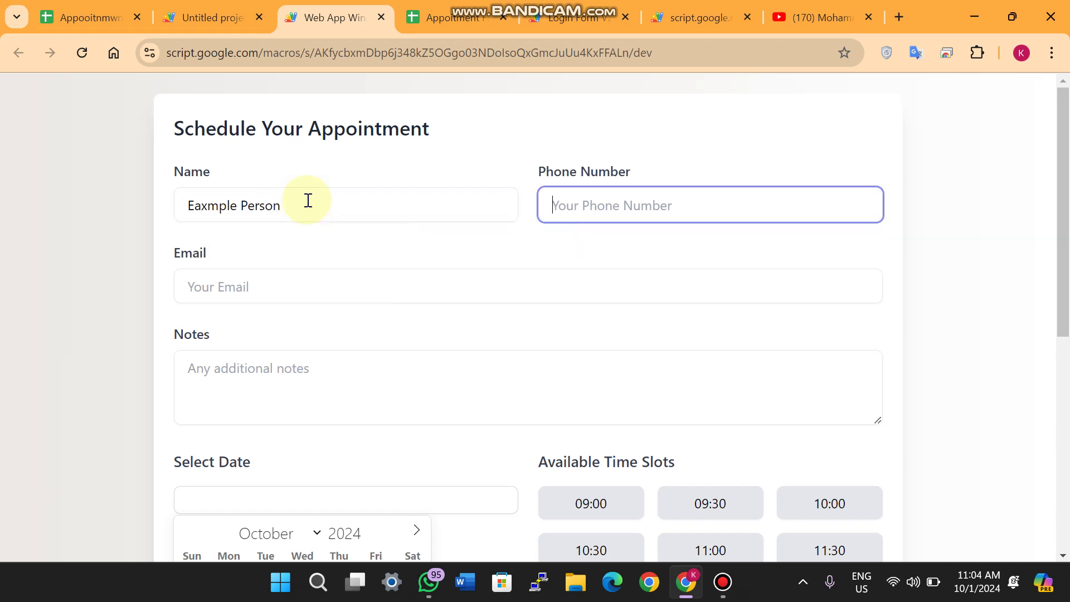
type("1122")
key("Tab")
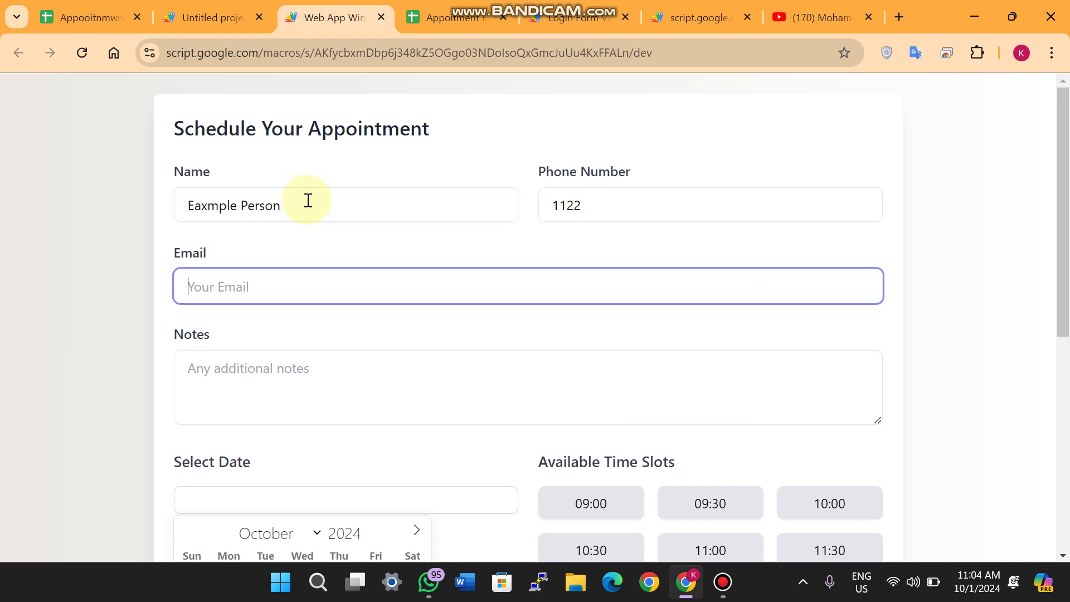
type("ex")
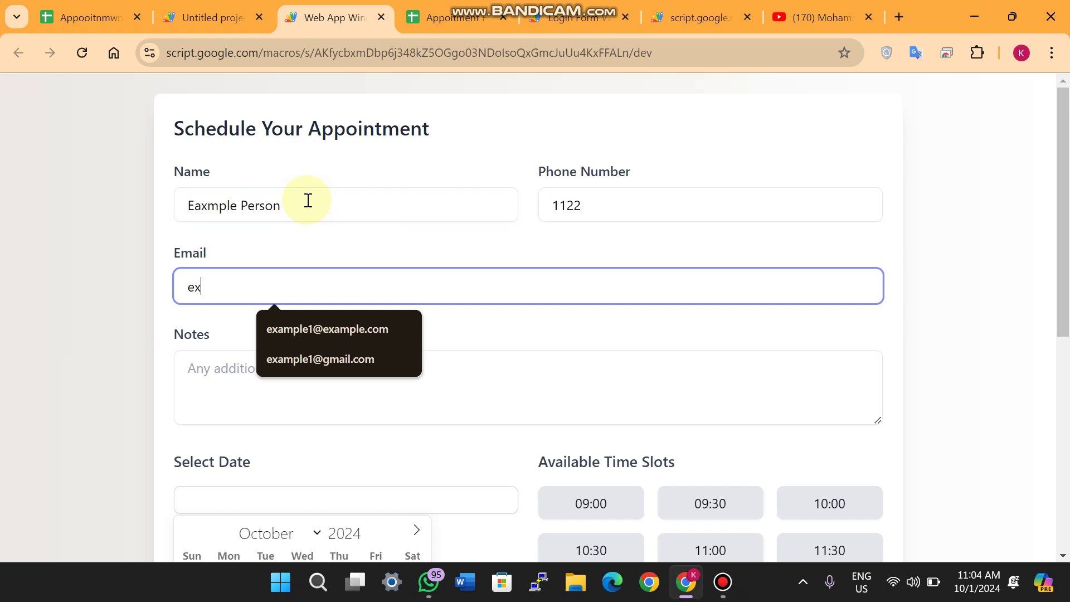
type("ample@g")
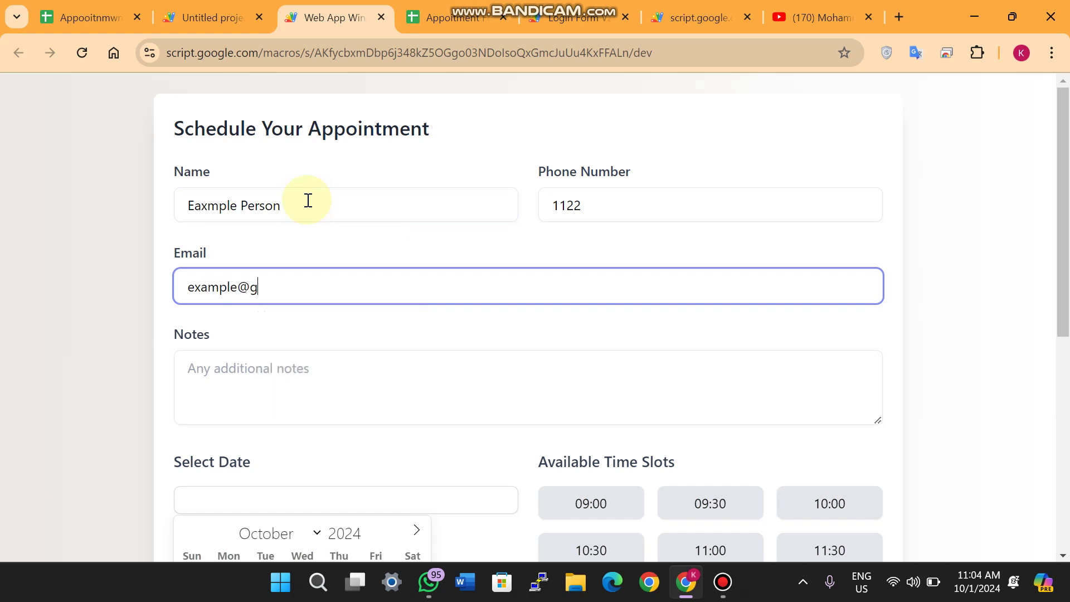
type("mail.com")
key("Tab")
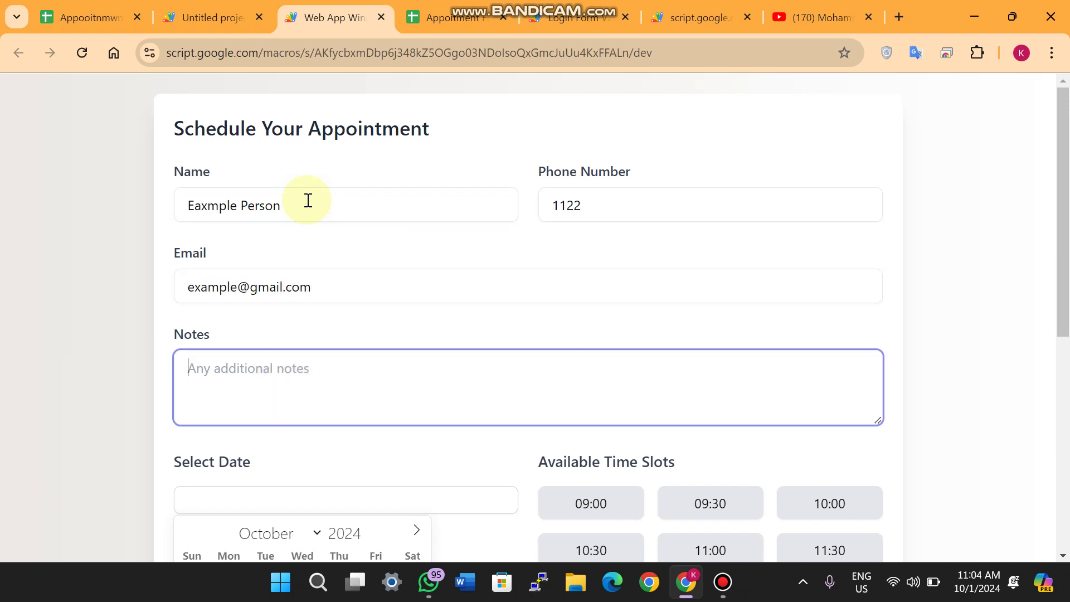
type("Extra Note")
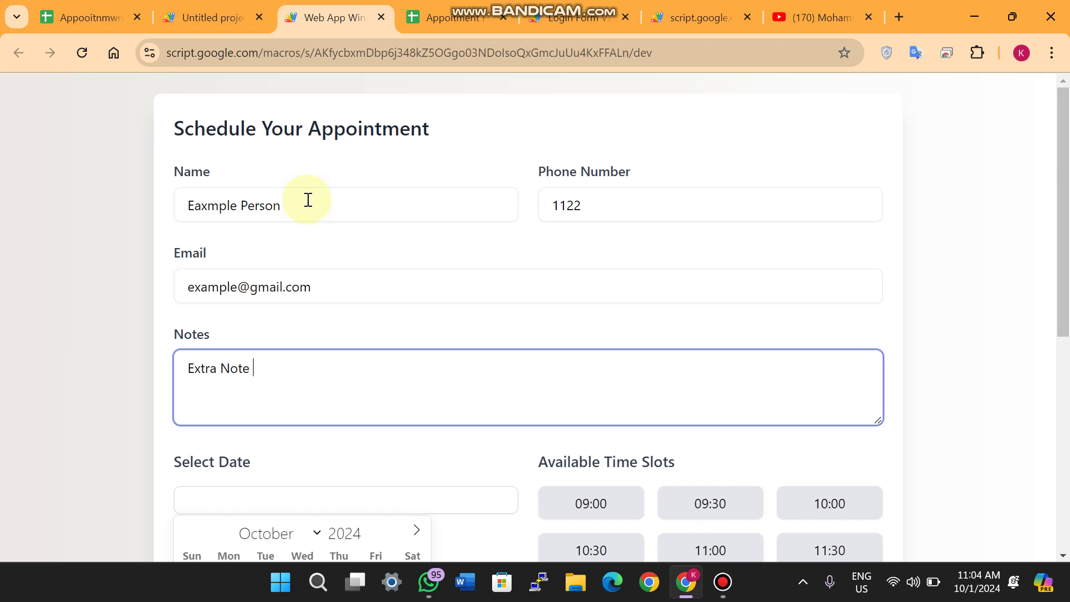
- Book the appointment for October 1 at 12:30 and submit it
scroll(308, 200, "down", 3)
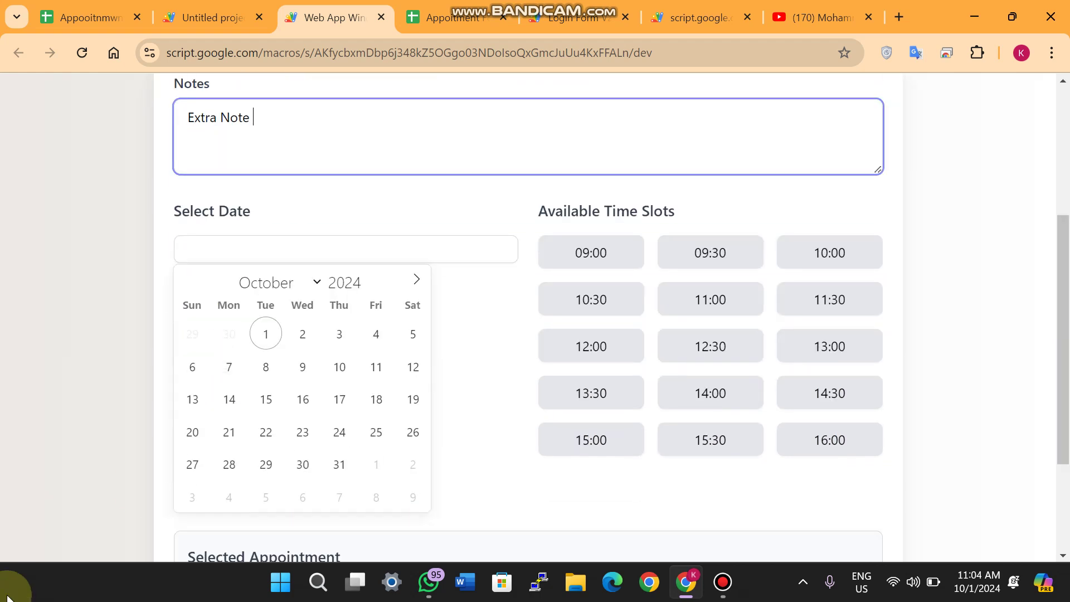
left_click(265, 333)
left_click(586, 268)
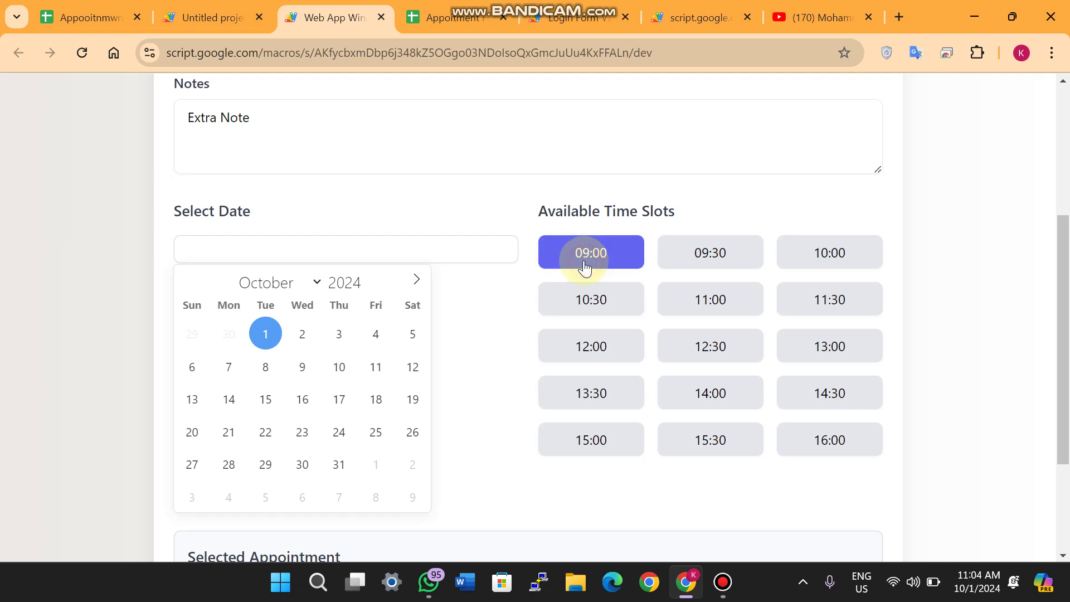
scroll(669, 223, "down", 3)
left_click(712, 182)
left_click(223, 514)
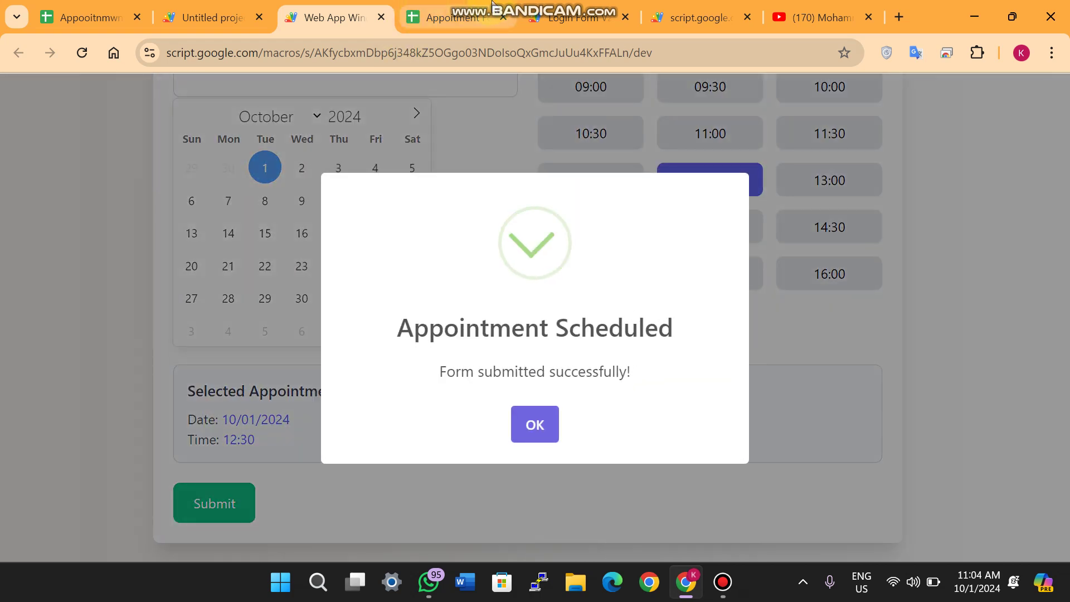
left_click(467, 21)
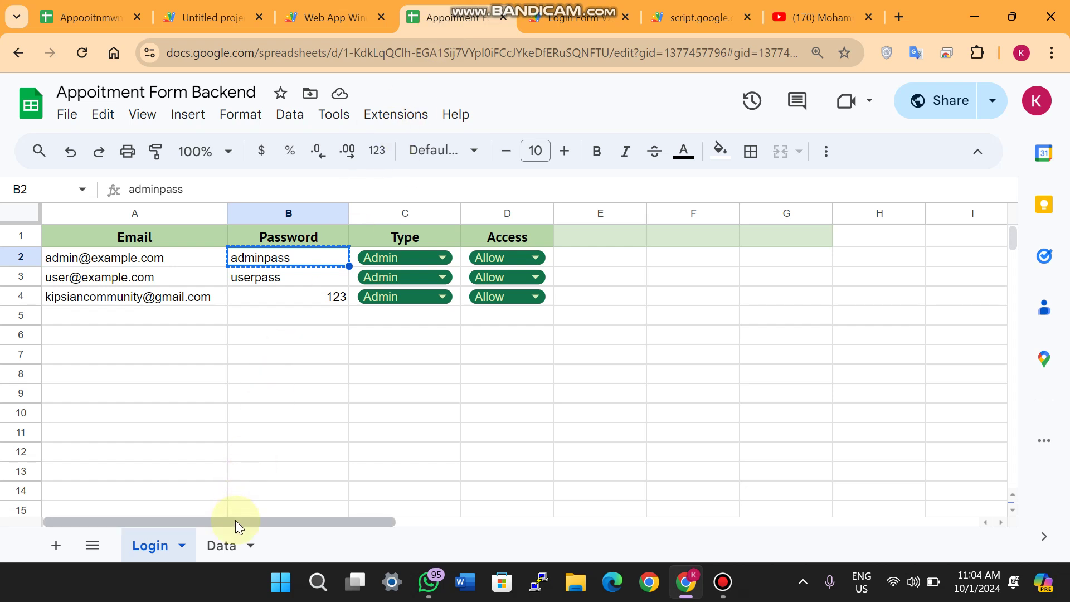
- Check the new appointment in row 15 of the Data sheet, then return to the dashboard
left_click(229, 543)
scroll(728, 407, "down", 3)
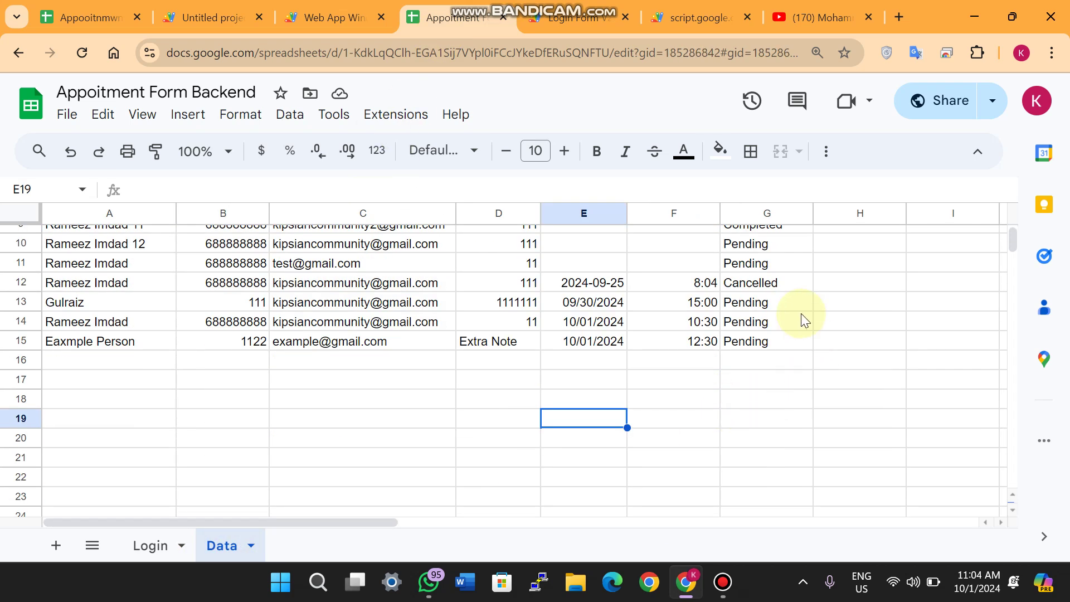
left_click_drag(751, 343, 3, 293)
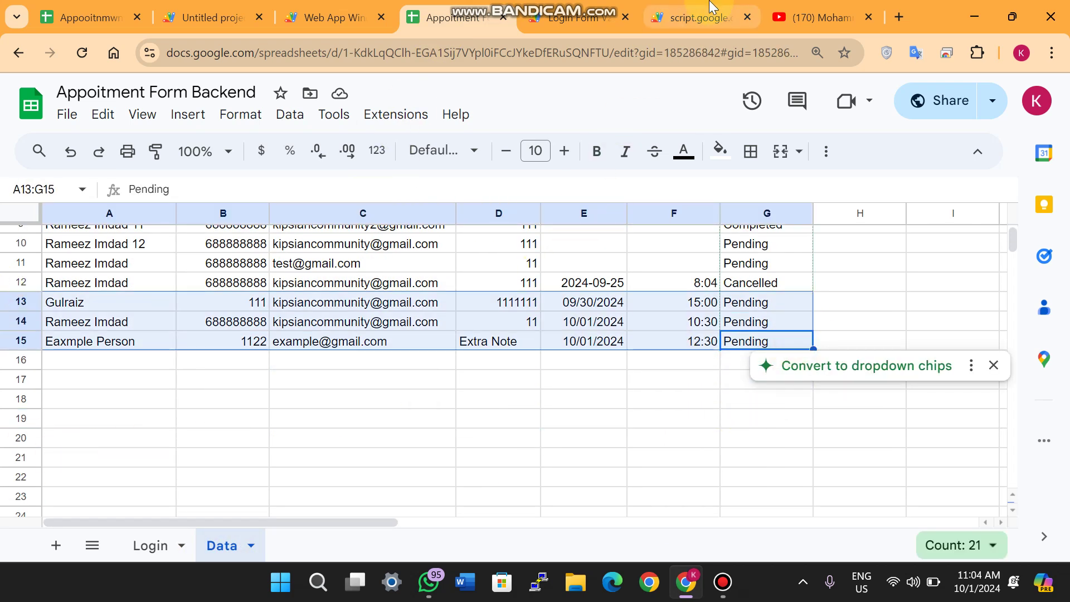
left_click(697, 18)
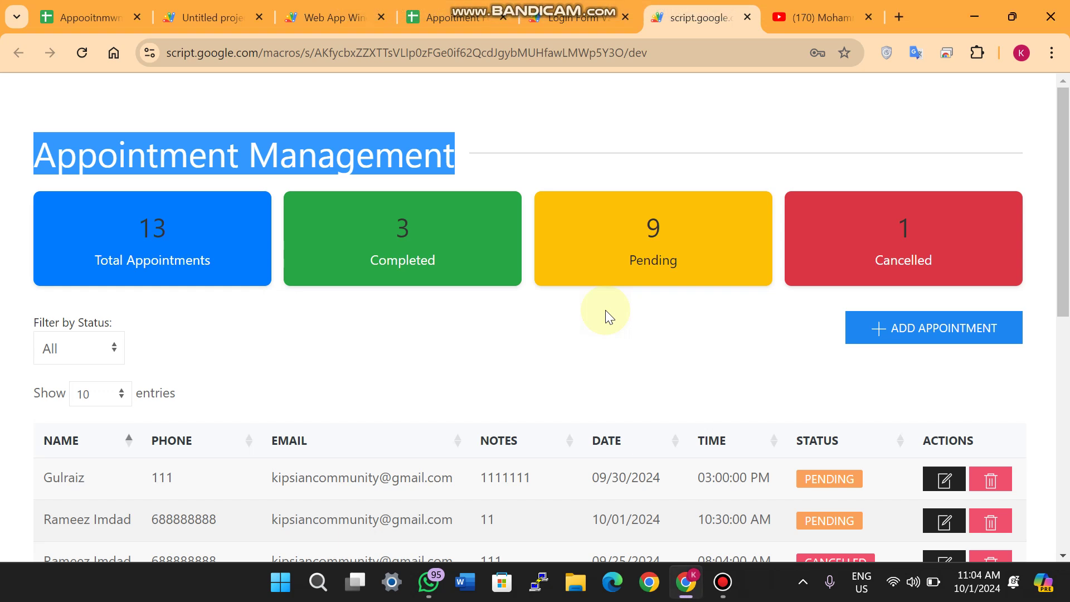
scroll(605, 309, "down", 2)
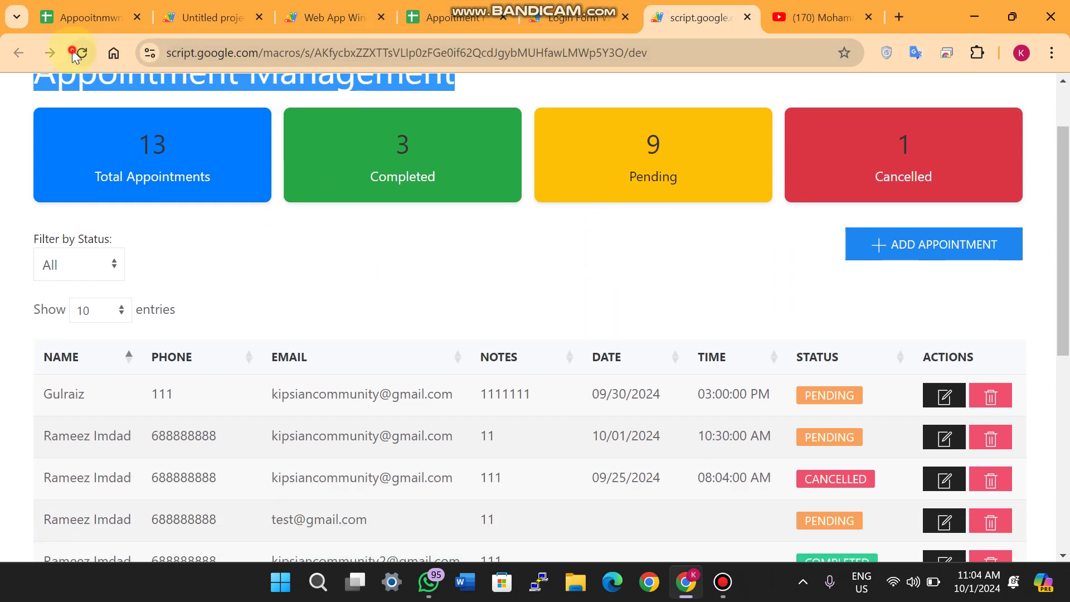
- Reload the dashboard, close the Apps Script notice, and open the spreadsheet's Login sheet
left_click(81, 53)
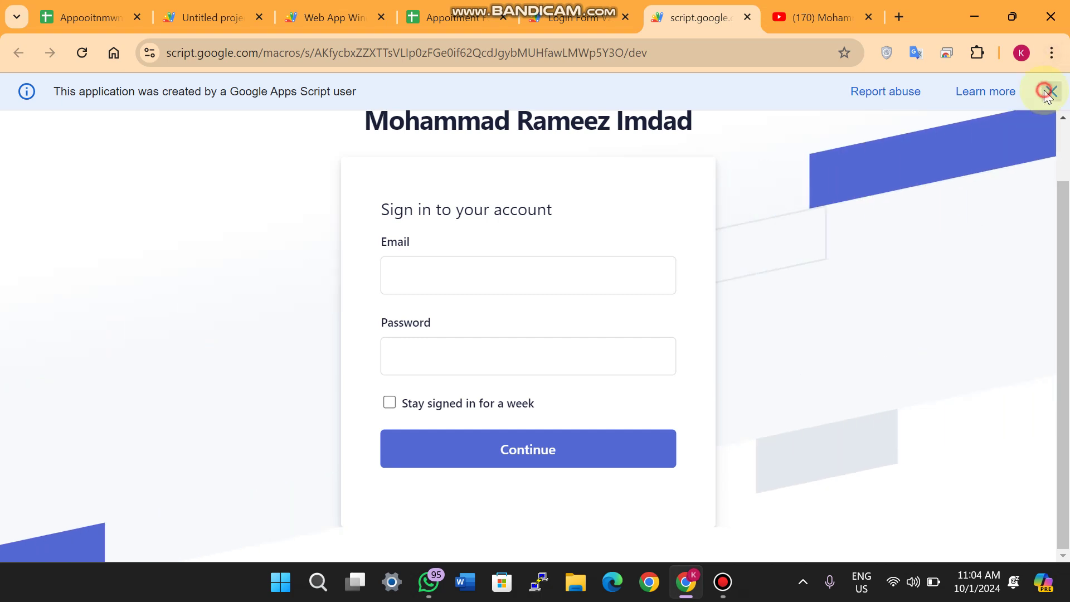
left_click(1048, 92)
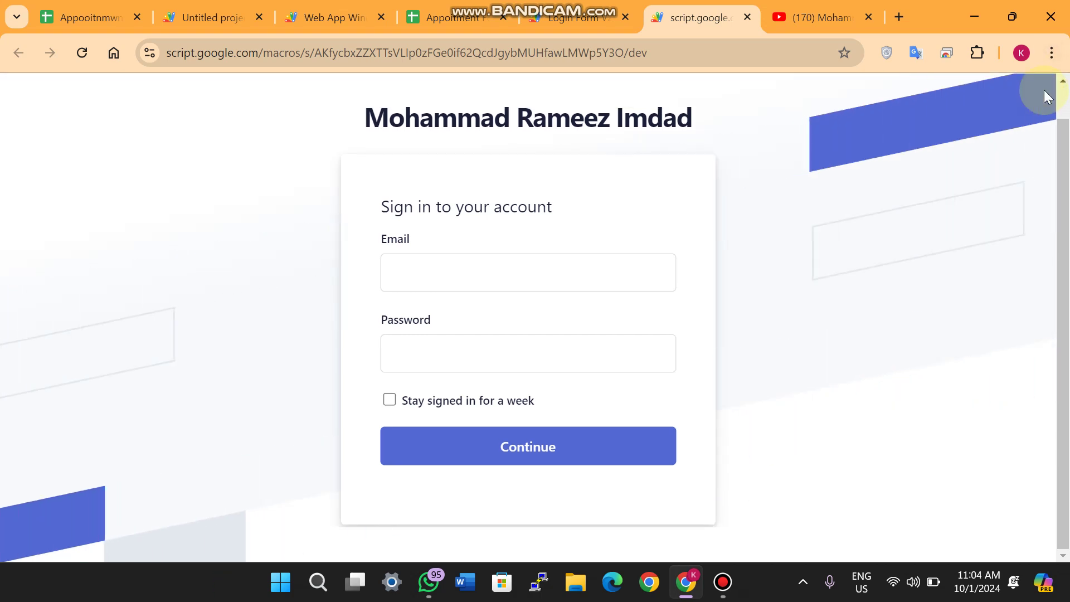
left_click(454, 18)
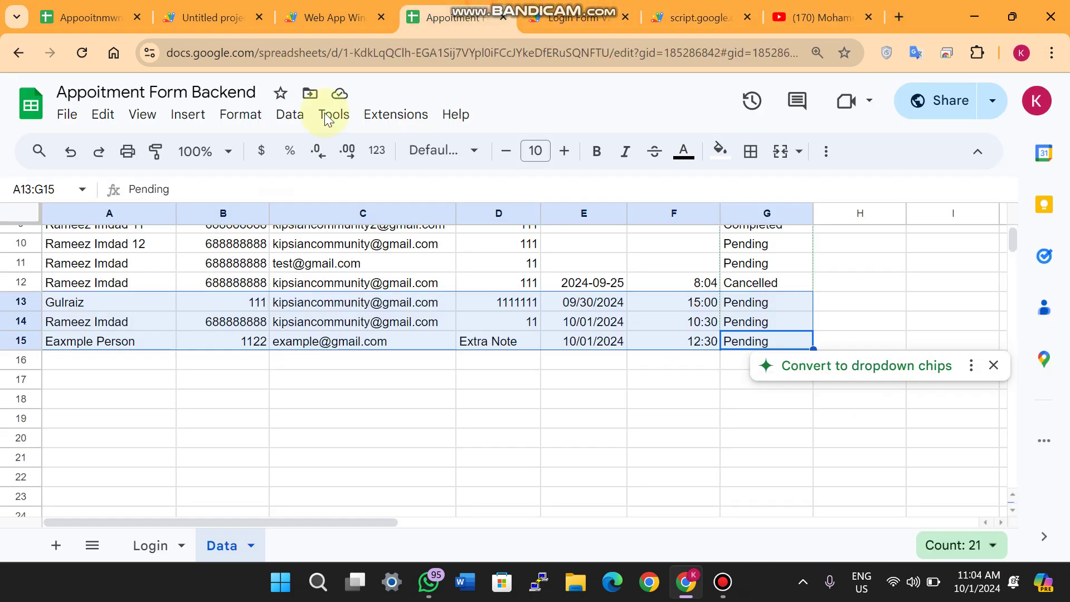
left_click(149, 545)
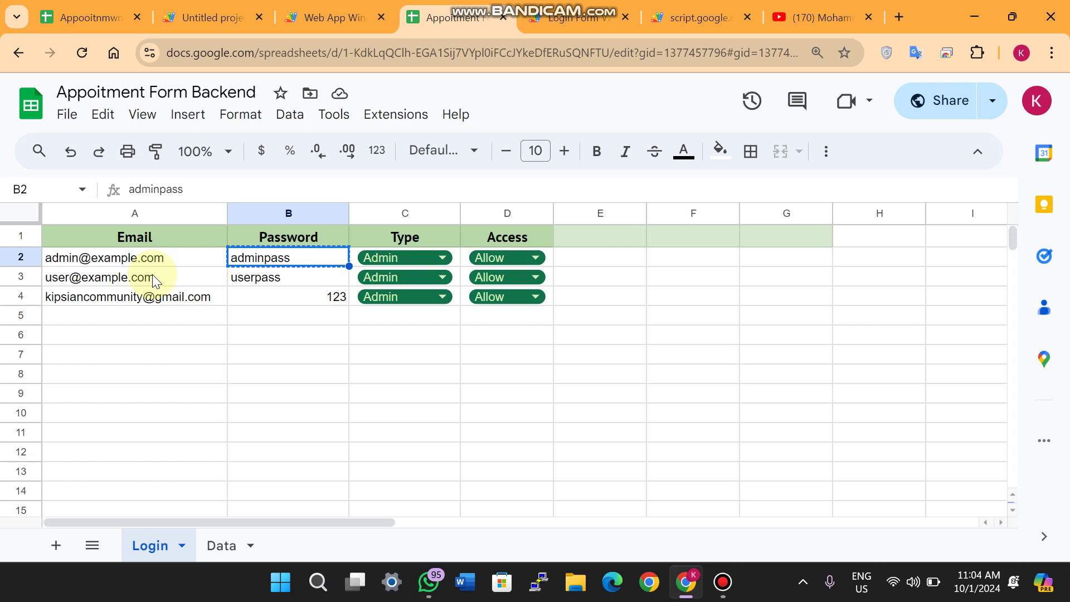
left_click(334, 17)
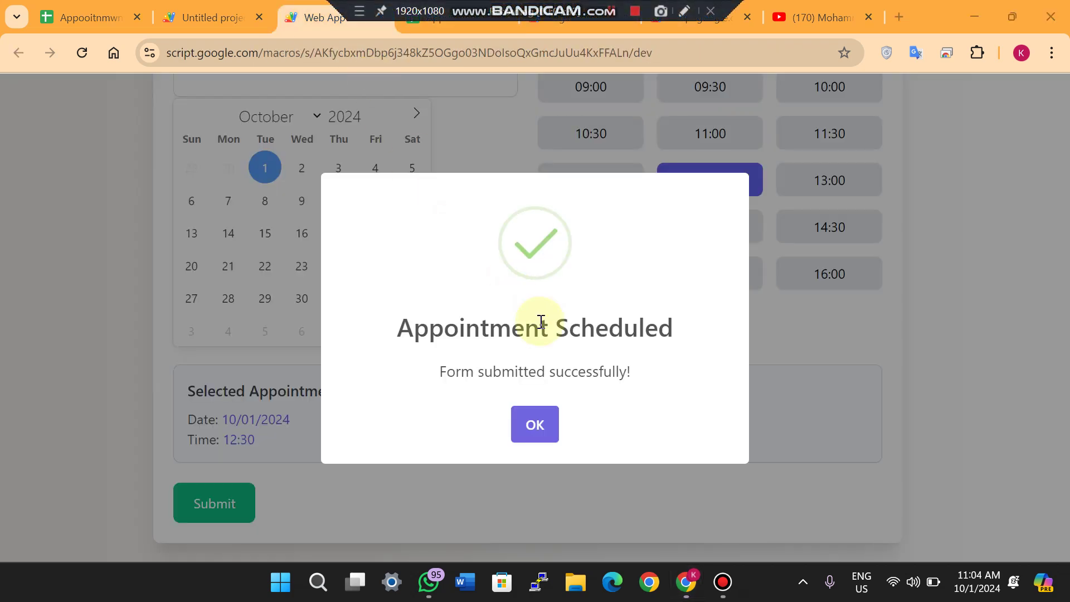
left_click(532, 425)
left_click(432, 18)
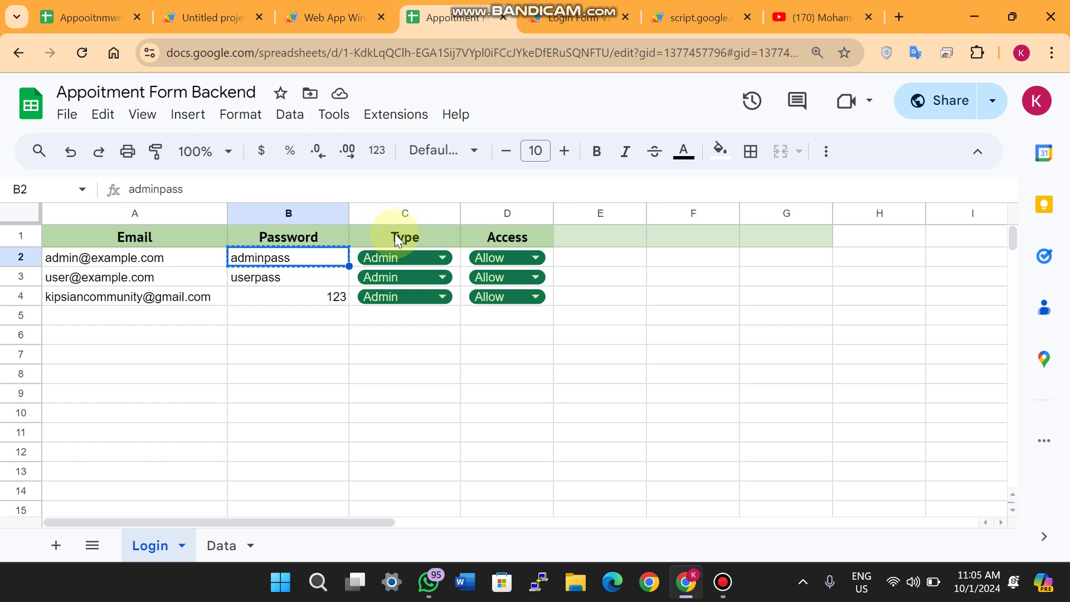
left_click(698, 8)
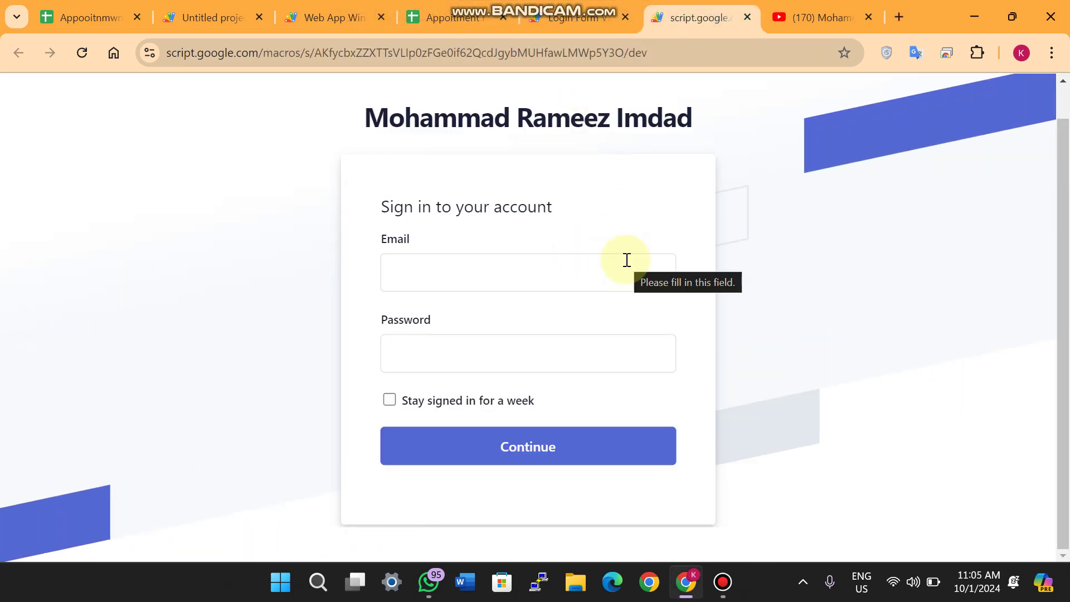
left_click(441, 17)
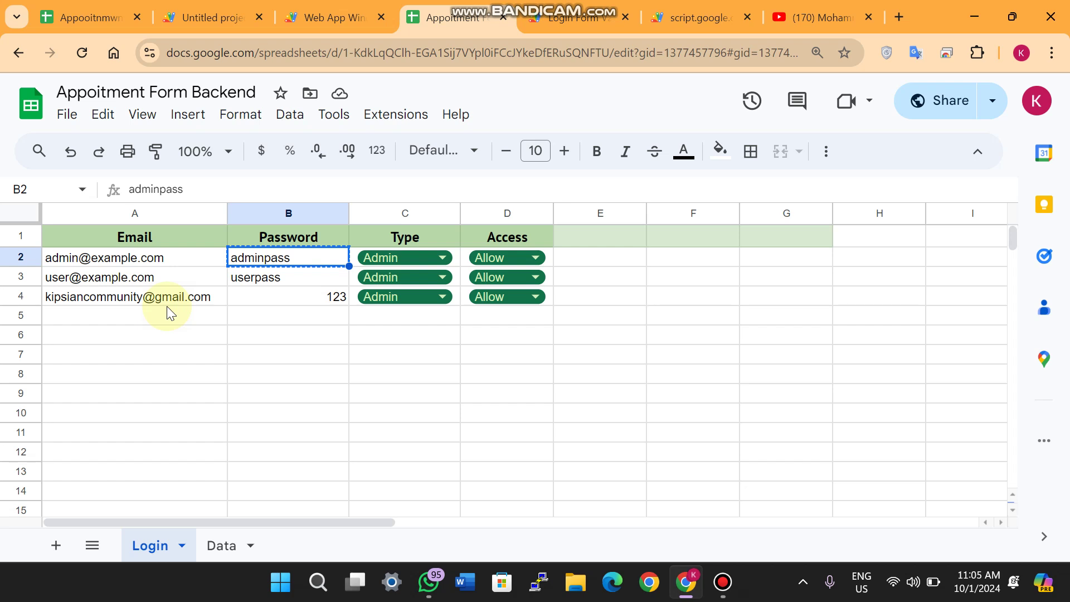
- Review the Login sheet's Email, Password, Type and Access columns, keeping Admin and Allow
double_click(159, 546)
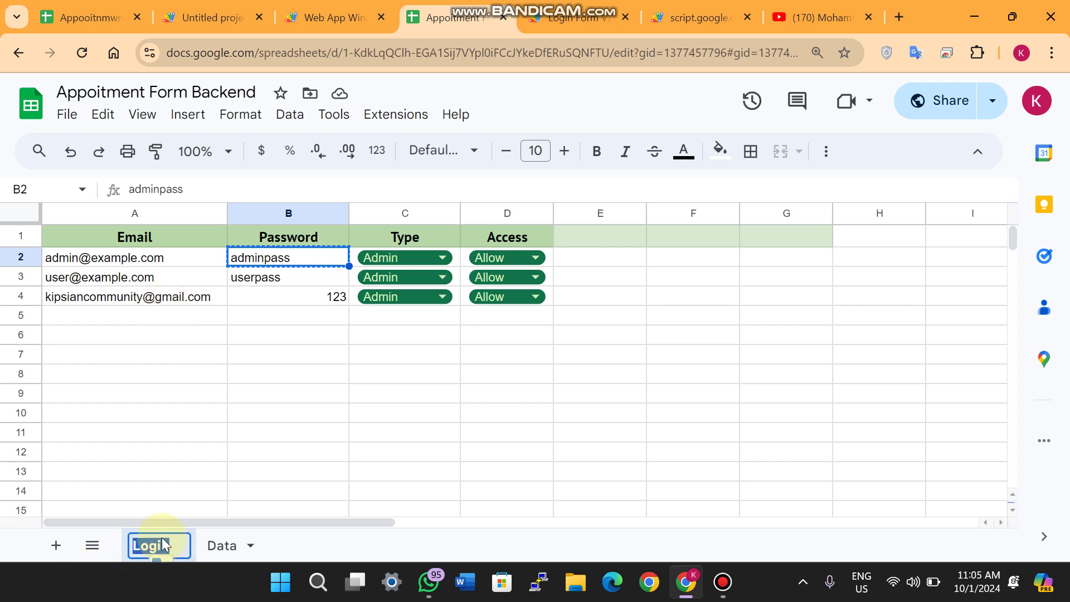
left_click(196, 446)
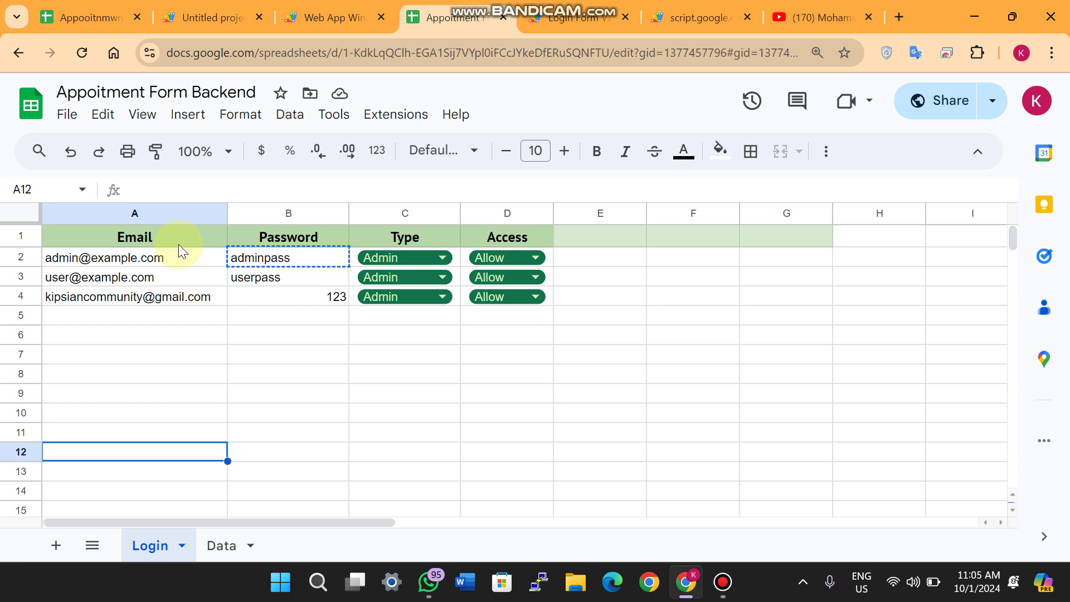
left_click(155, 216)
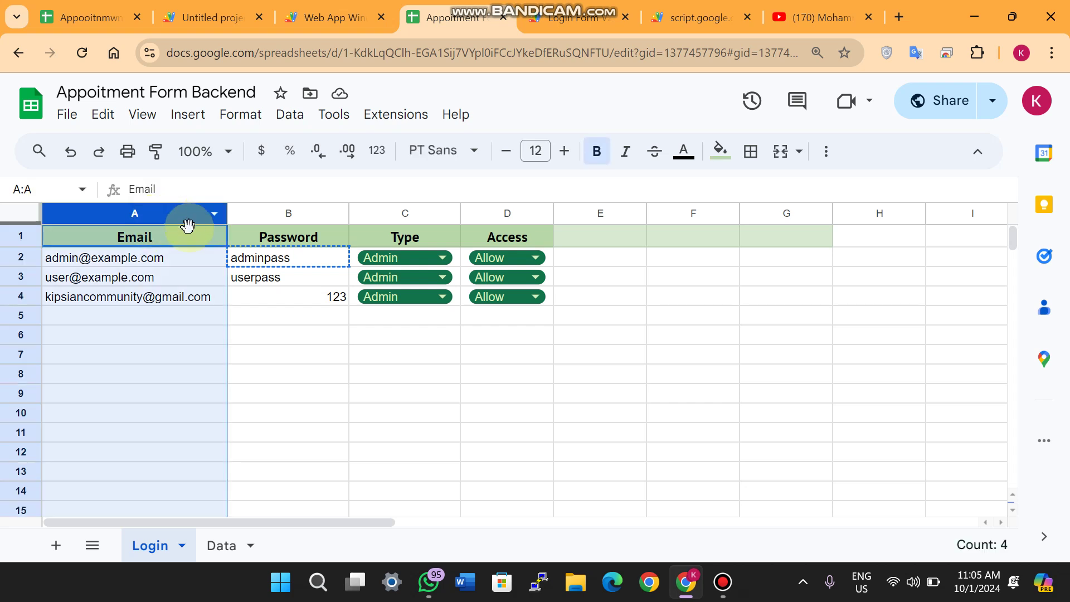
left_click(248, 232)
left_click(362, 212)
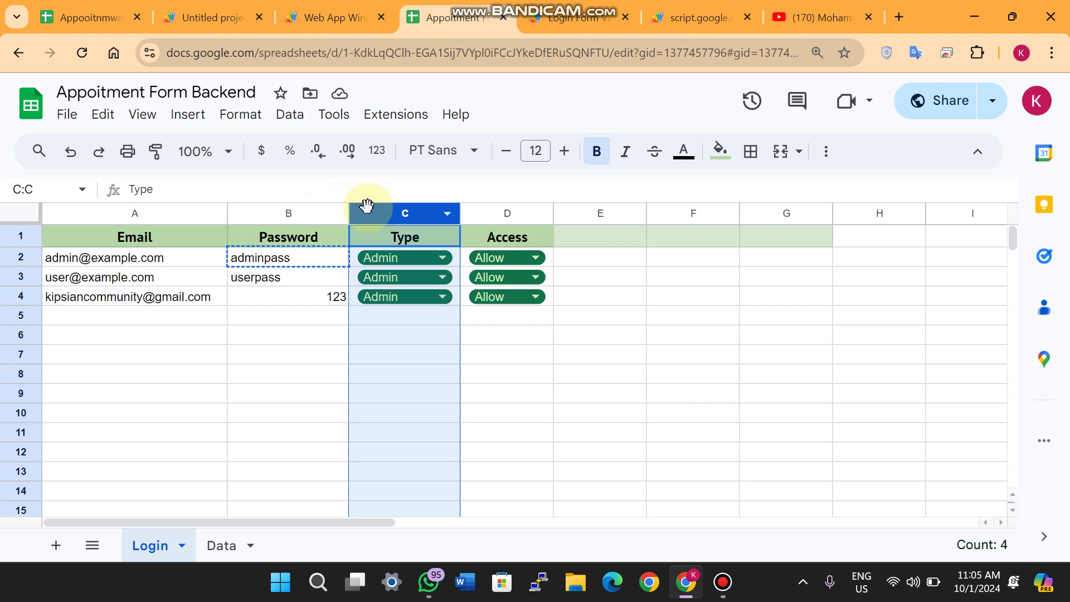
left_click(405, 258)
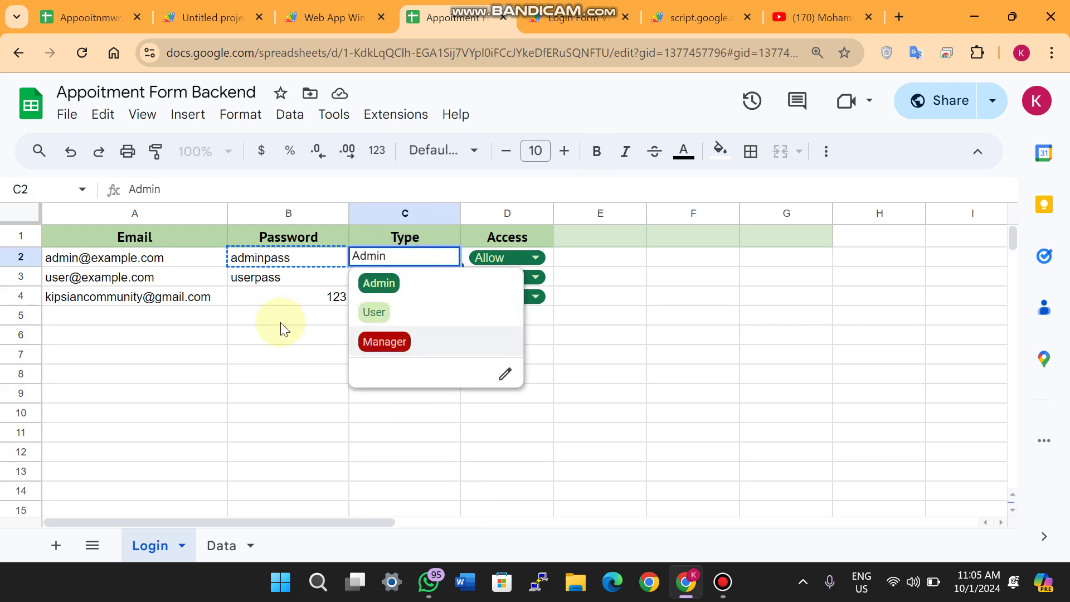
left_click(432, 415)
left_click(514, 255)
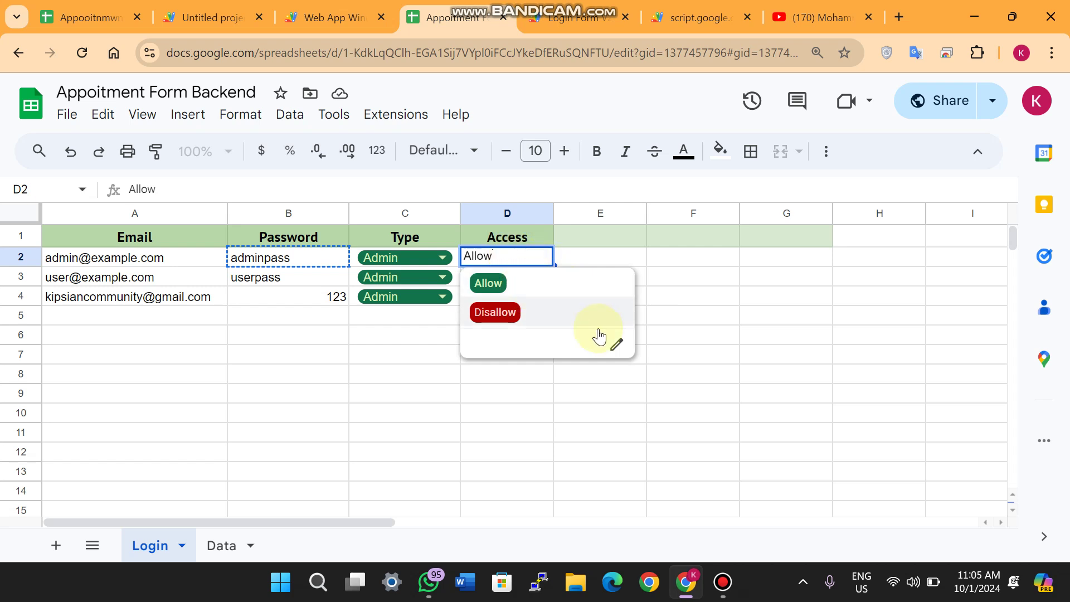
left_click(721, 321)
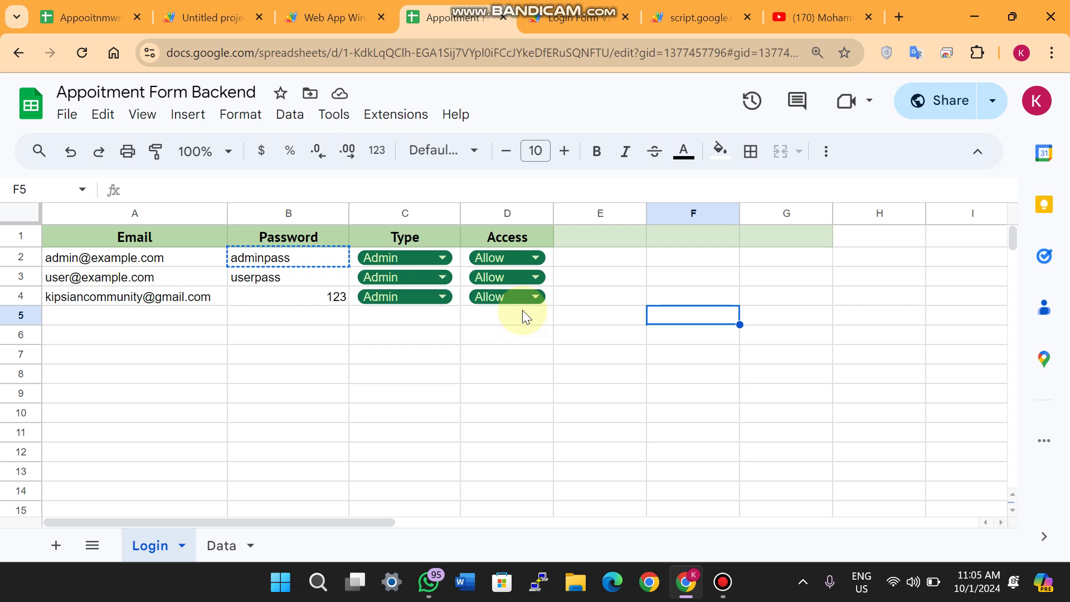
left_click(614, 399)
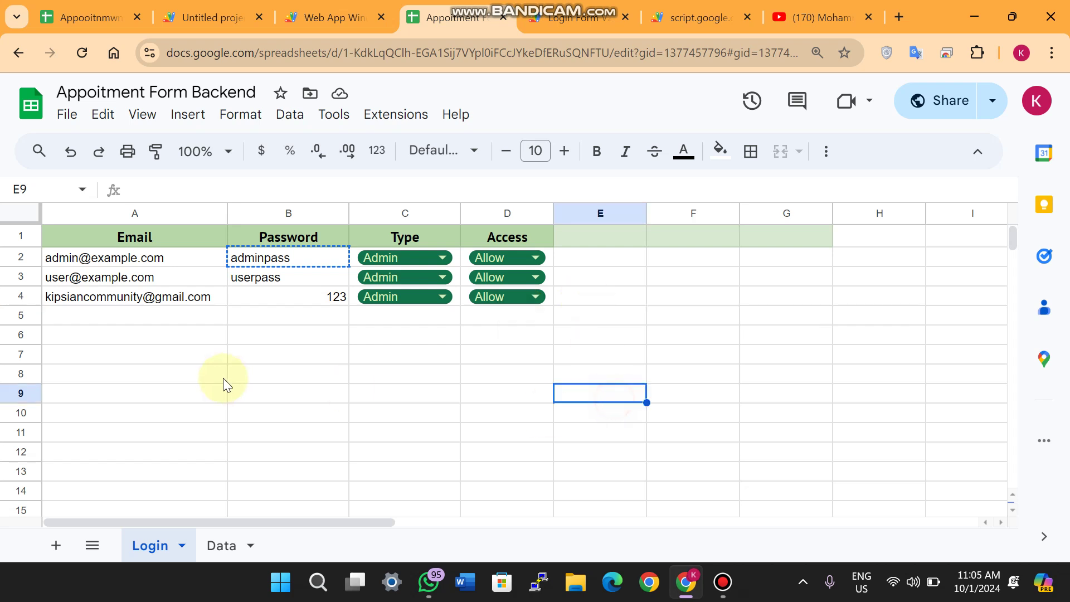
- Copy the admin email from the Login sheet into the sign-in Email field
left_click(178, 273)
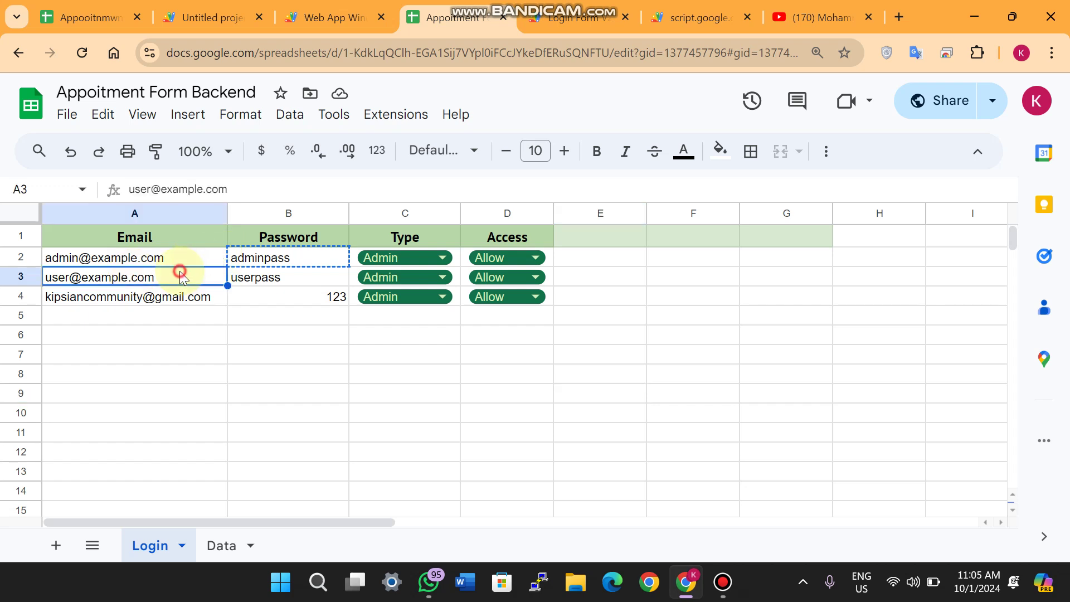
left_click(174, 256)
key("ctrl+c")
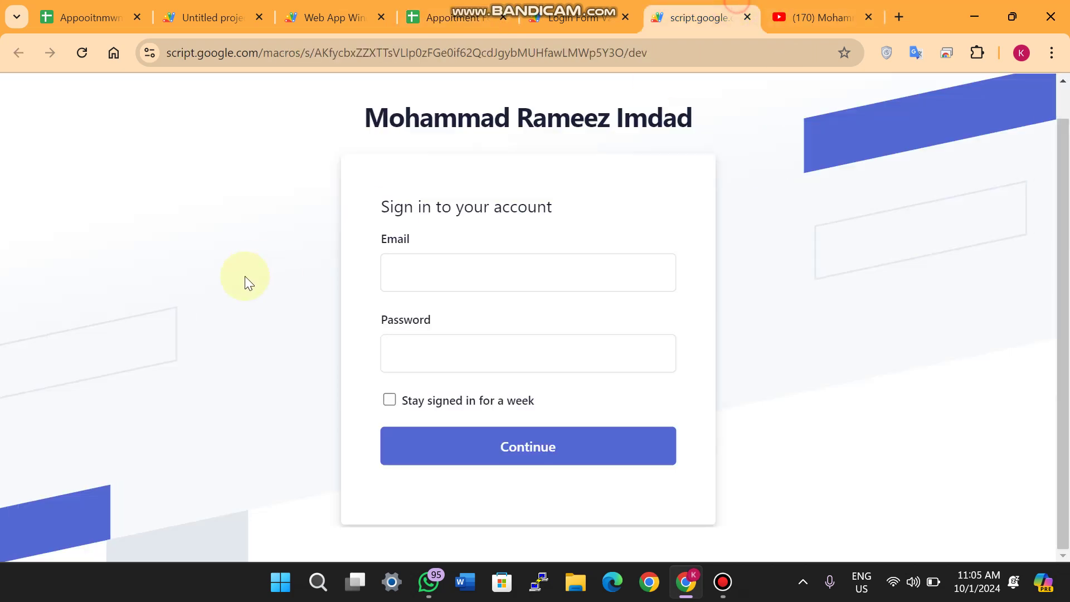
key("ctrl+Tab")
key("ctrl+Tab")
left_click(417, 286)
key("ctrl+v")
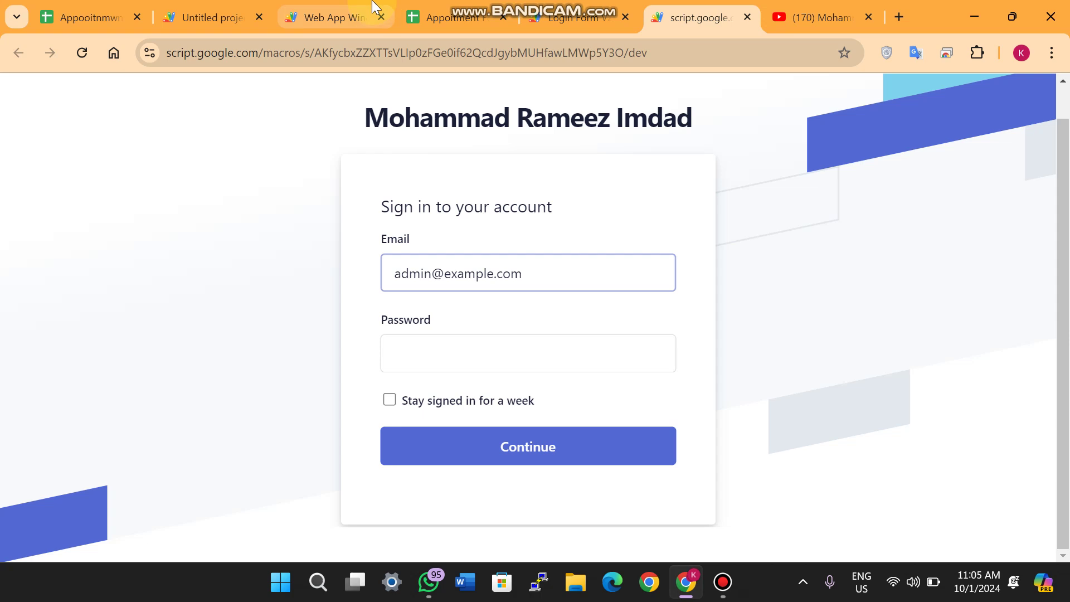
key("ctrl+shift+Tab")
key("ctrl+shift+Tab")
key("ctrl+shift+Tab")
key("ctrl+Tab")
key("ctrl+Tab")
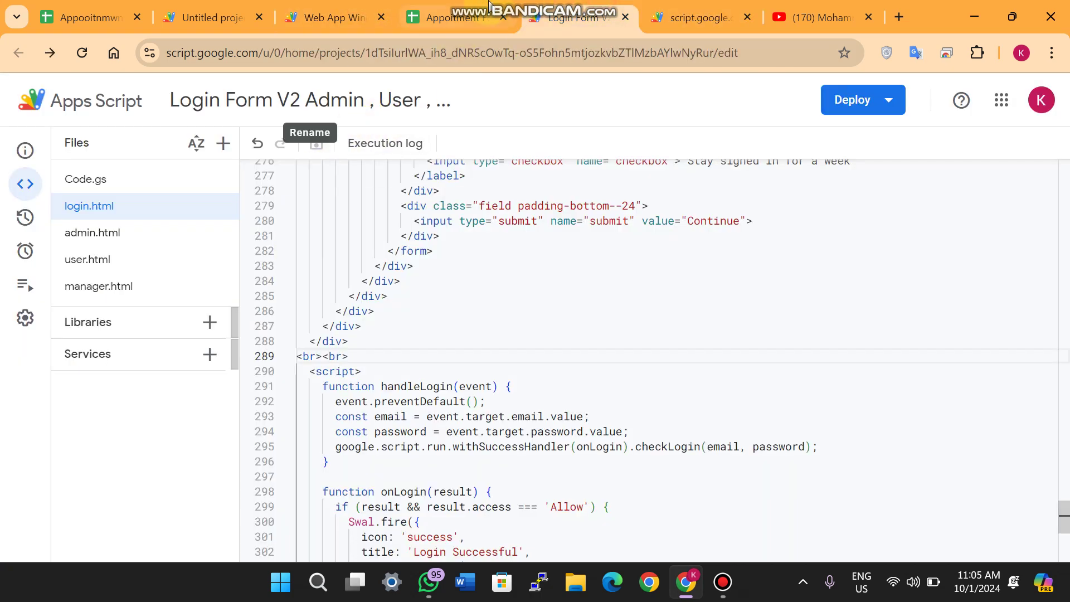
key("ctrl+shift+Tab")
- Copy the admin password into the sign-in Password field and sign in
left_click(269, 266)
key("ctrl+c")
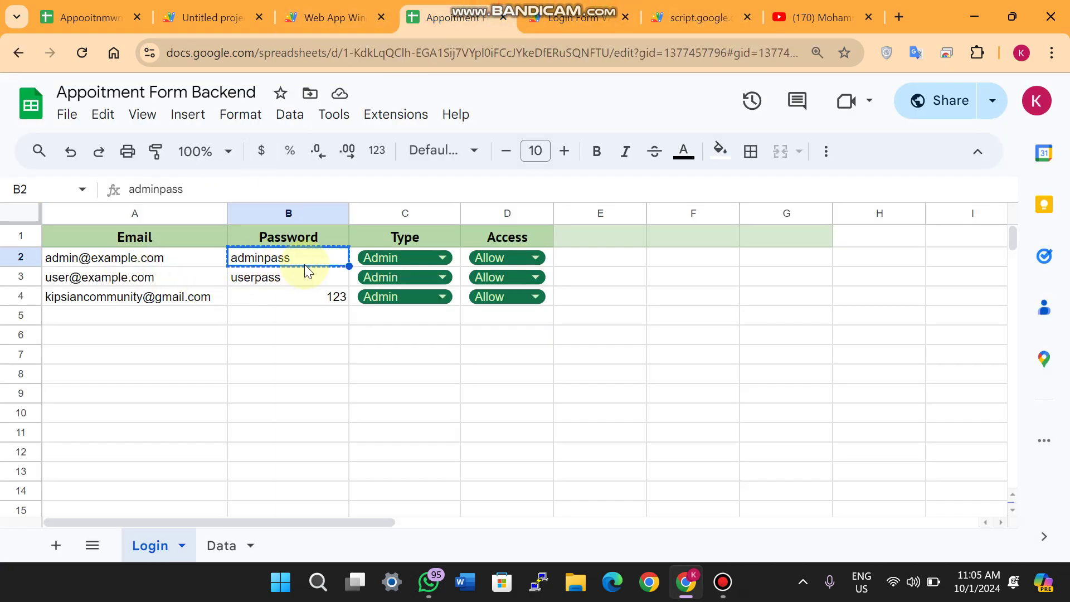
left_click(666, 9)
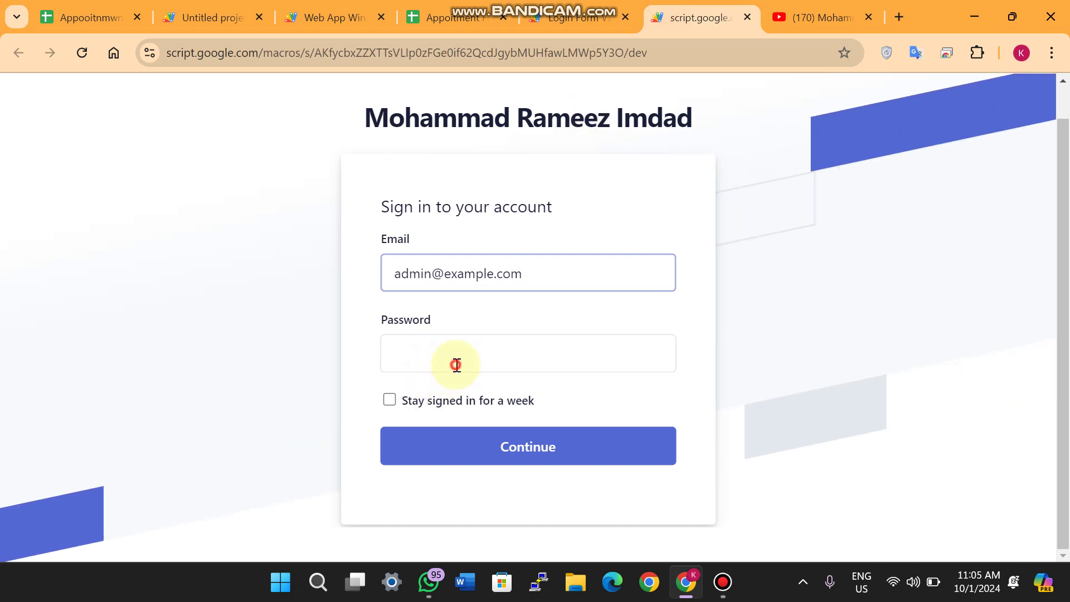
left_click(453, 363)
key("ctrl+v")
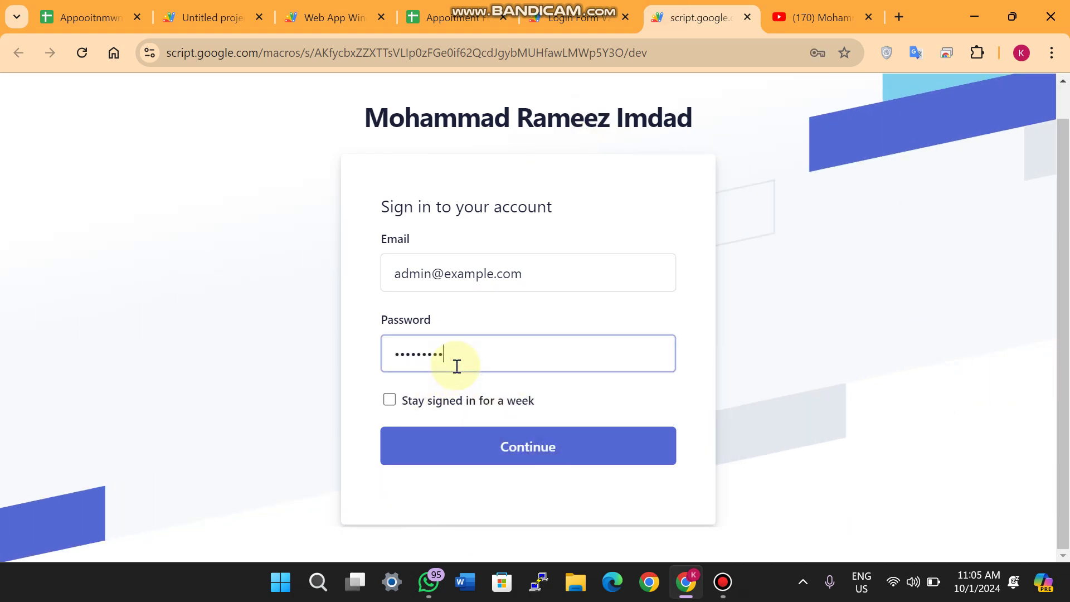
left_click(560, 450)
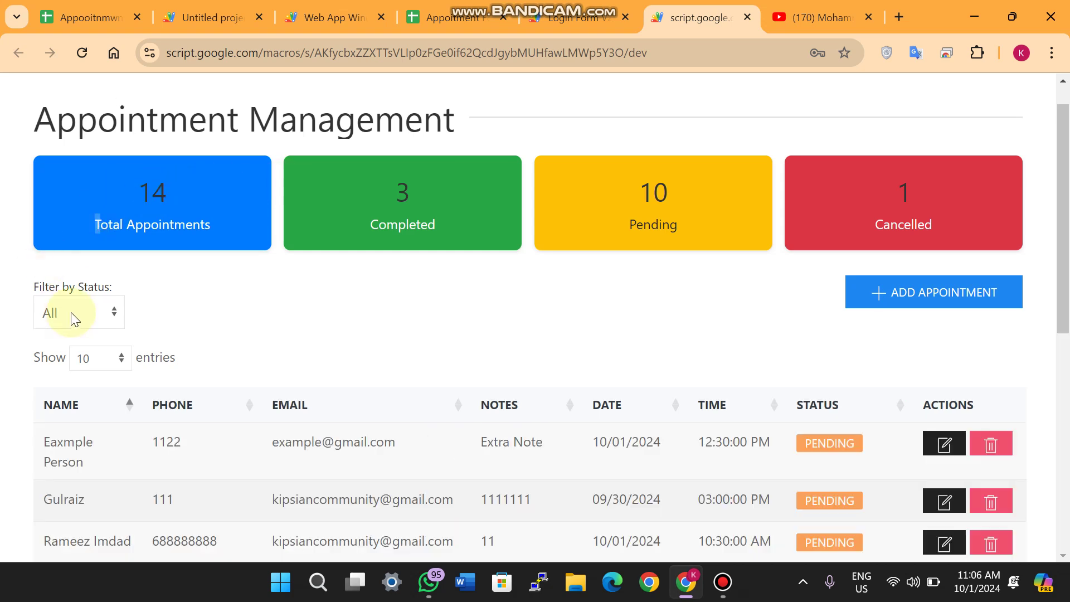
scroll(71, 312, "down", 3)
left_click_drag(60, 289, 32, 280)
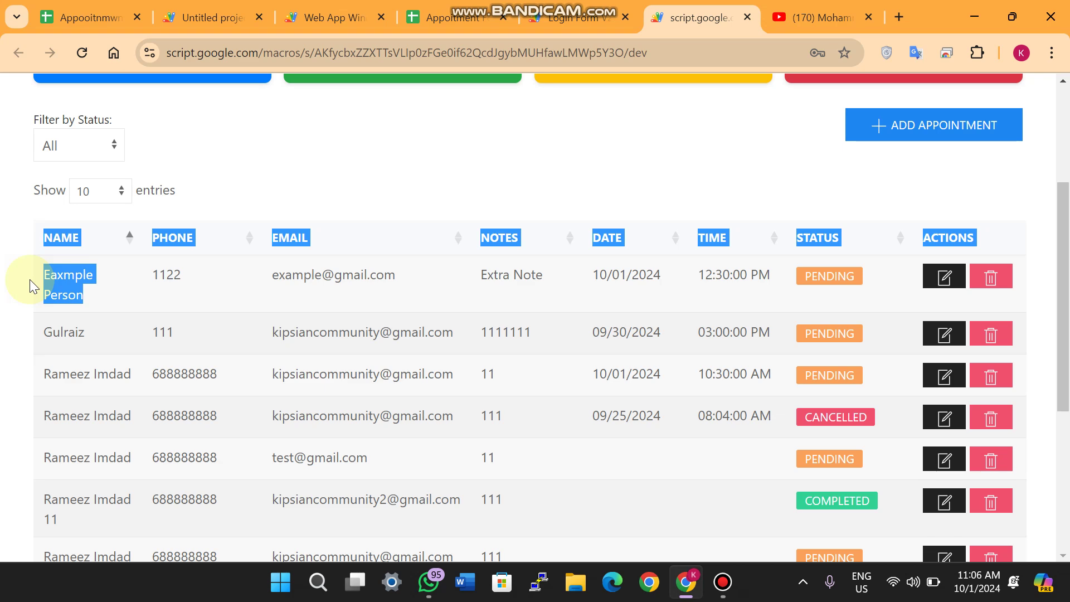
left_click_drag(1028, 299, 222, 210)
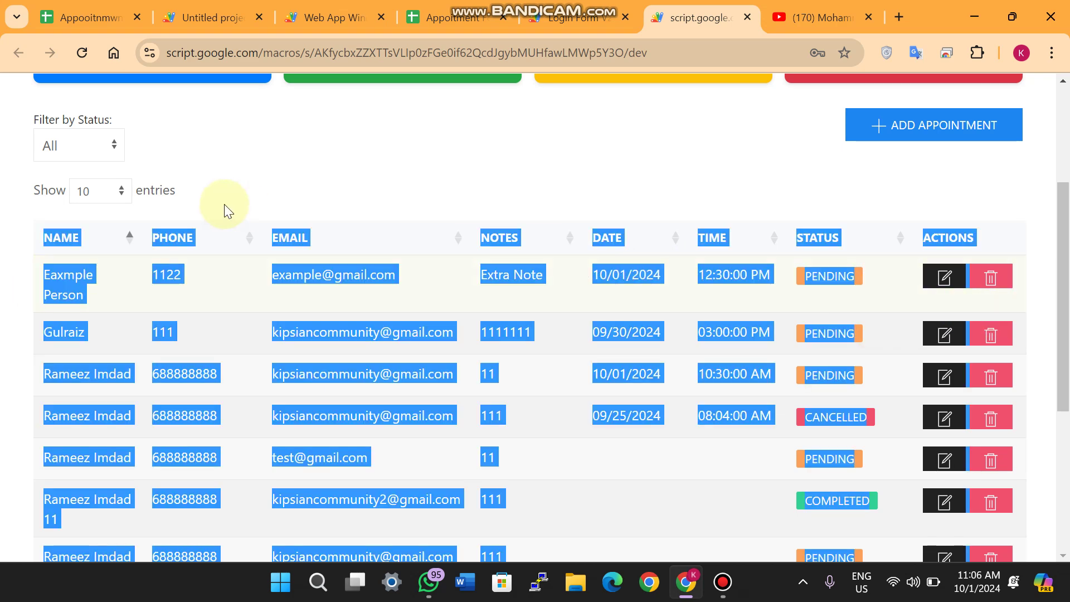
left_click(3, 245)
scroll(196, 206, "up", 3)
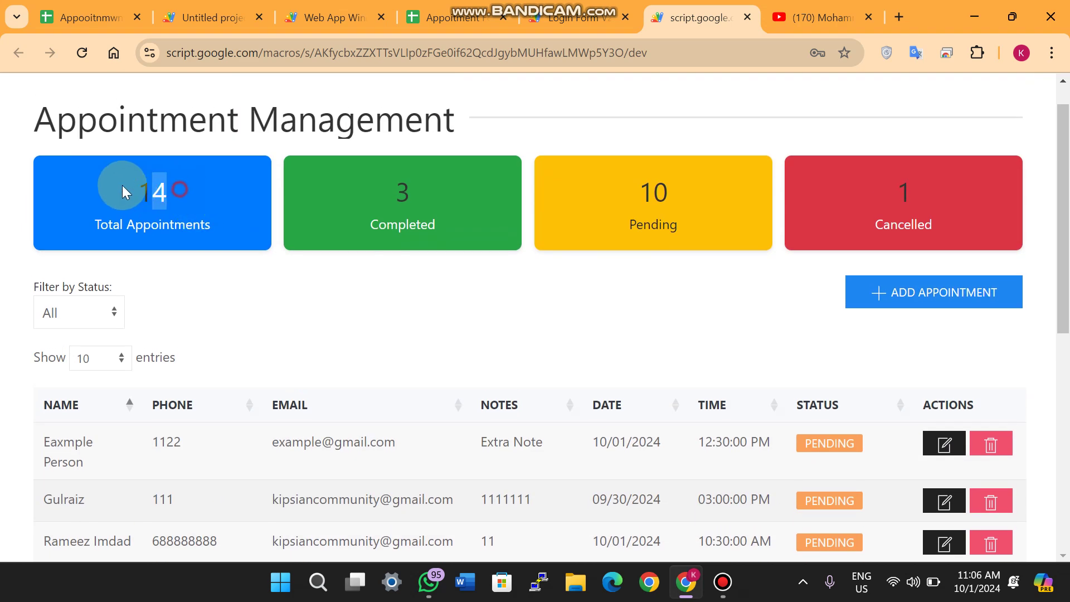
left_click_drag(123, 186, 119, 186)
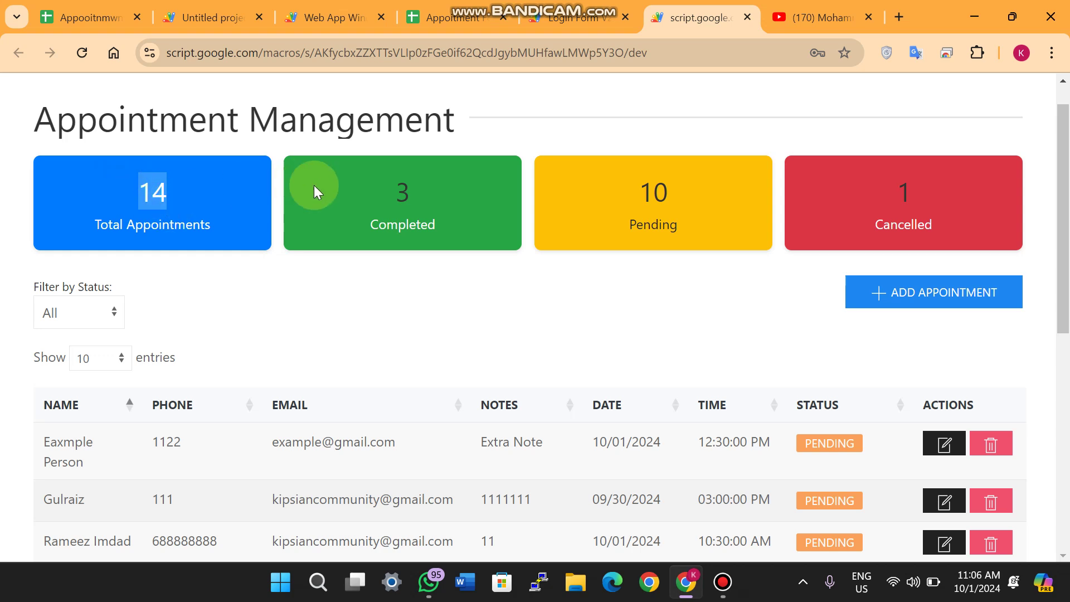
left_click_drag(419, 195, 355, 201)
left_click_drag(670, 191, 611, 187)
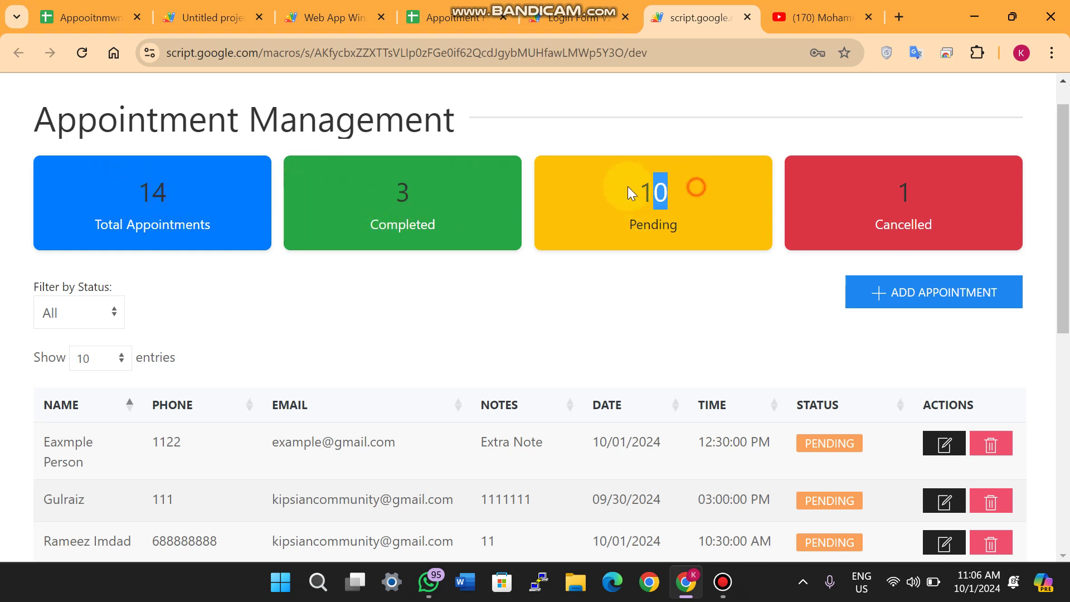
left_click_drag(912, 189, 890, 179)
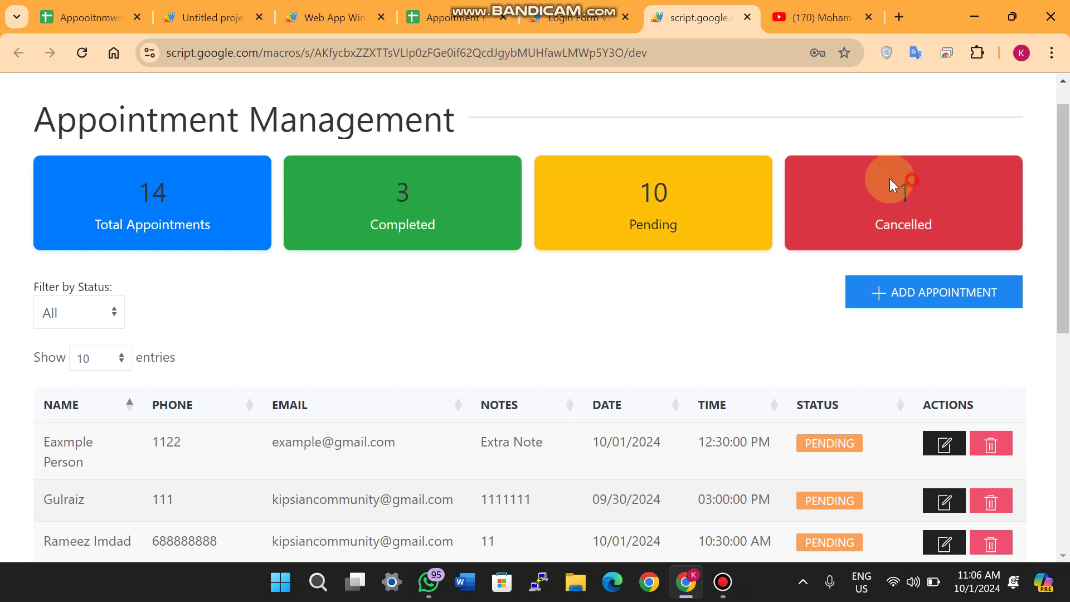
left_click(593, 269)
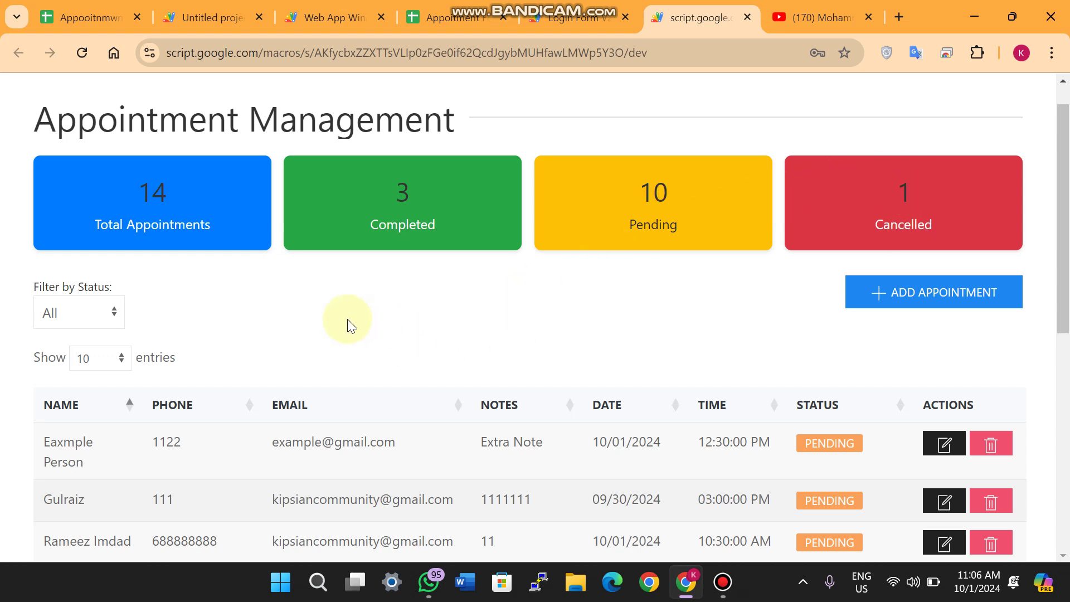
scroll(211, 279, "down", 1)
- Filter the table to Pending and scroll through the 10 pending appointments
left_click(72, 223)
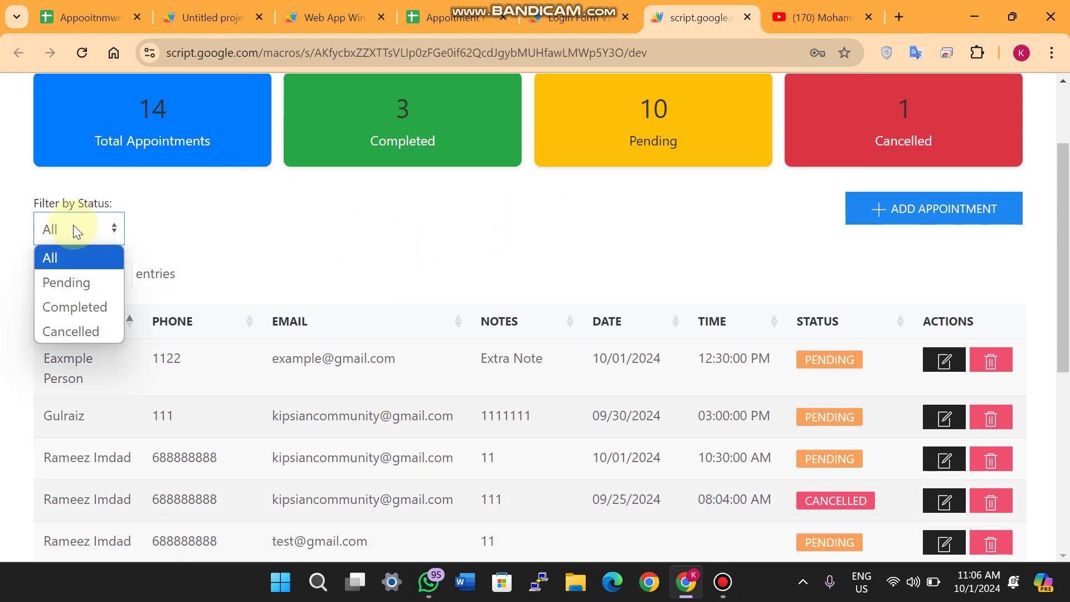
left_click(114, 282)
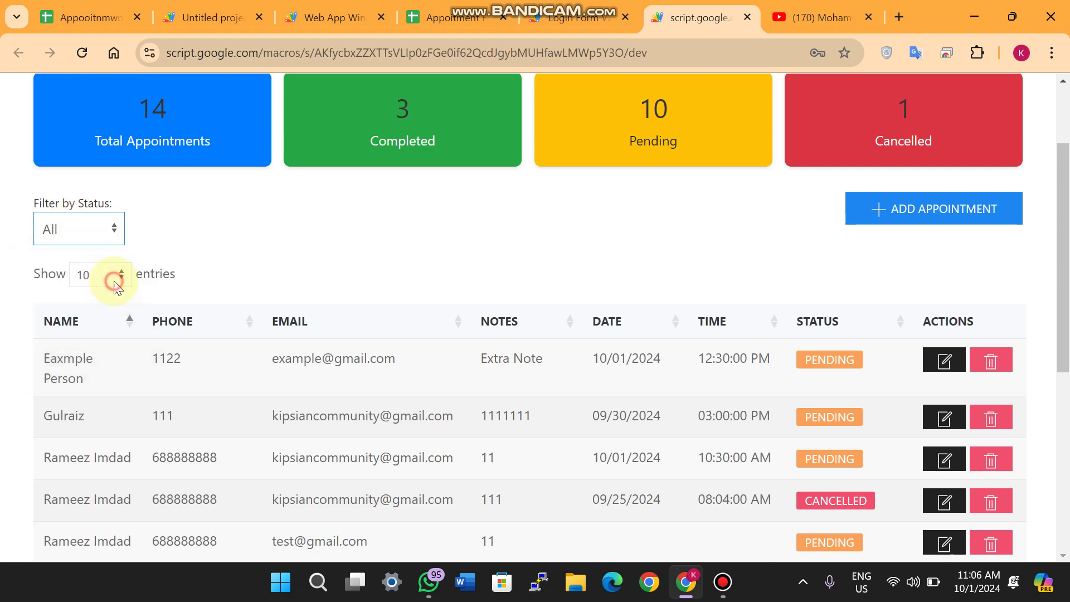
scroll(321, 279, "down", 7)
scroll(321, 276, "up", 2)
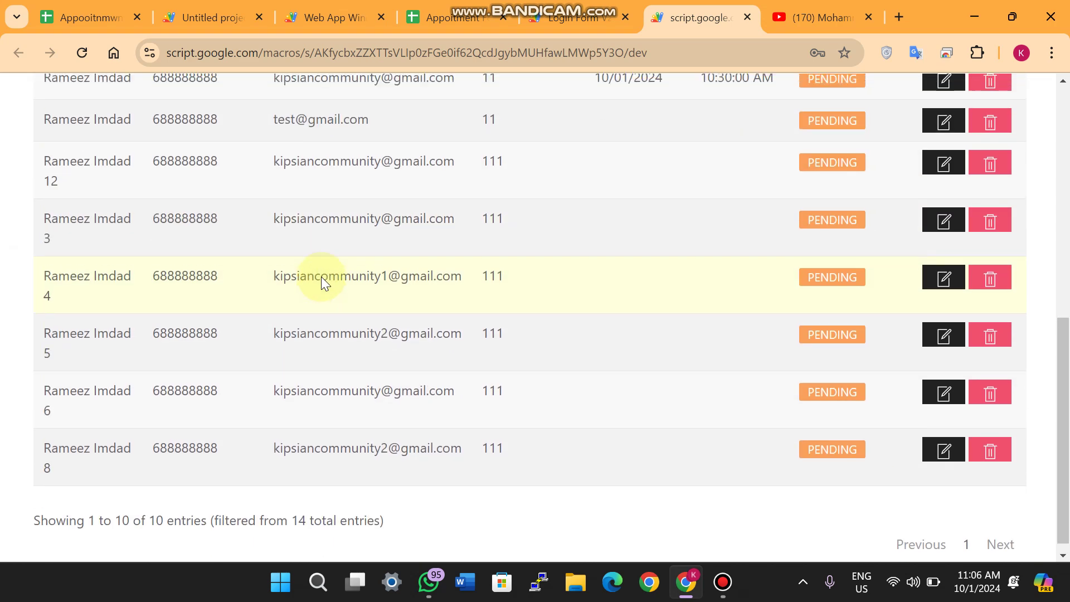
scroll(411, 269, "down", 2)
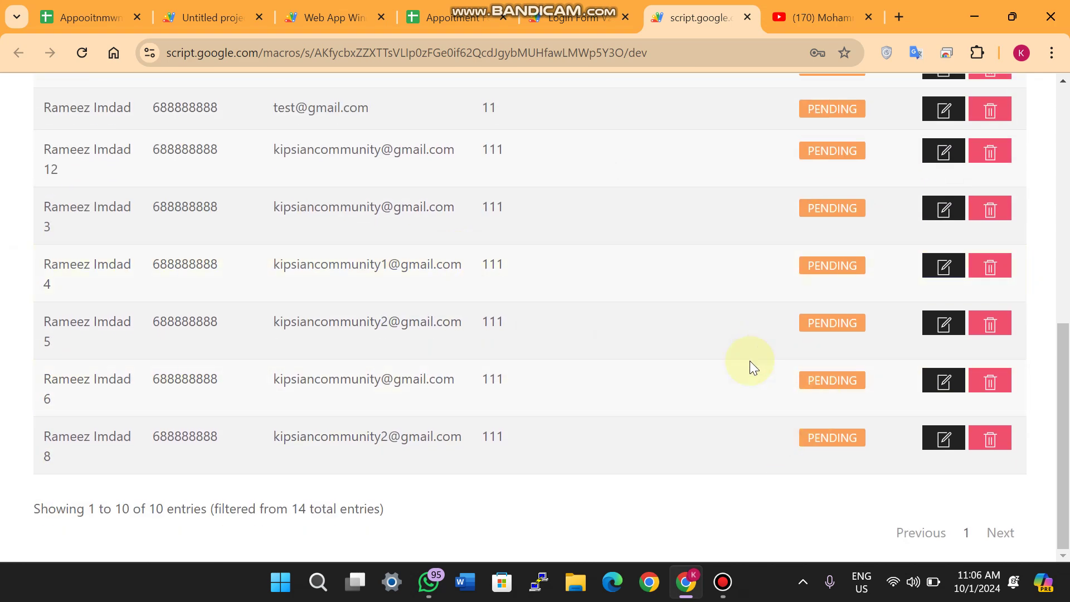
scroll(715, 391, "up", 10)
scroll(686, 340, "up", 3)
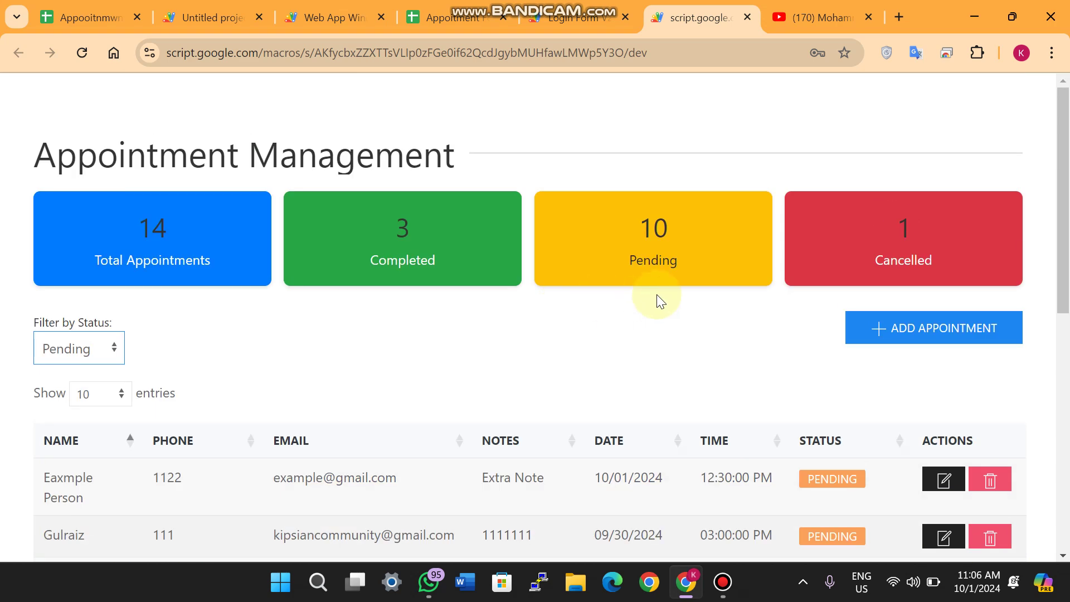
double_click(691, 221)
scroll(804, 310, "down", 4)
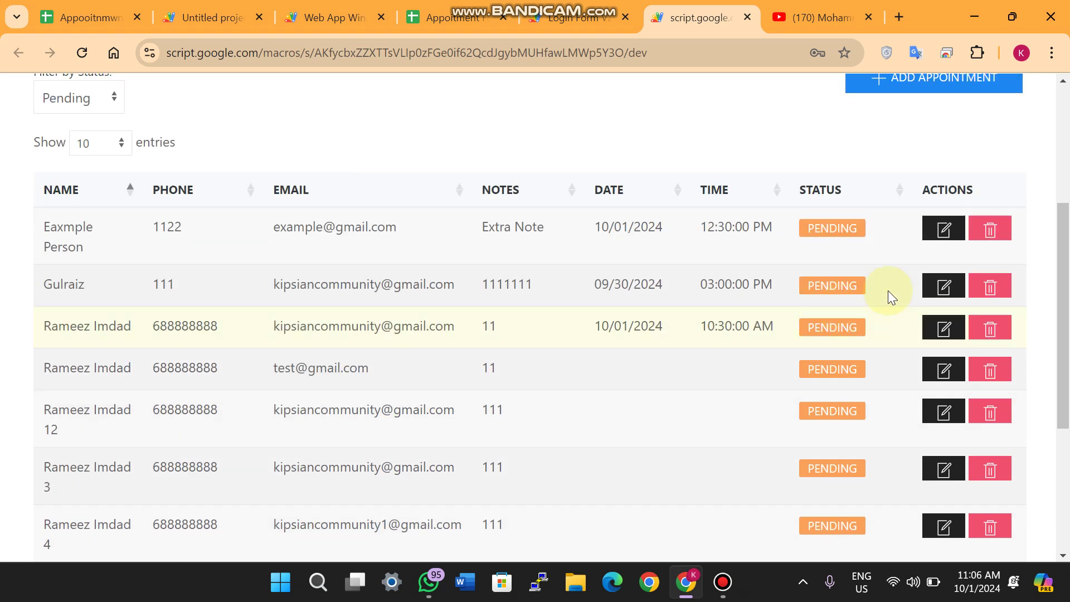
- Change the undated note-11 appointment's status from Pending to Completed
left_click(948, 369)
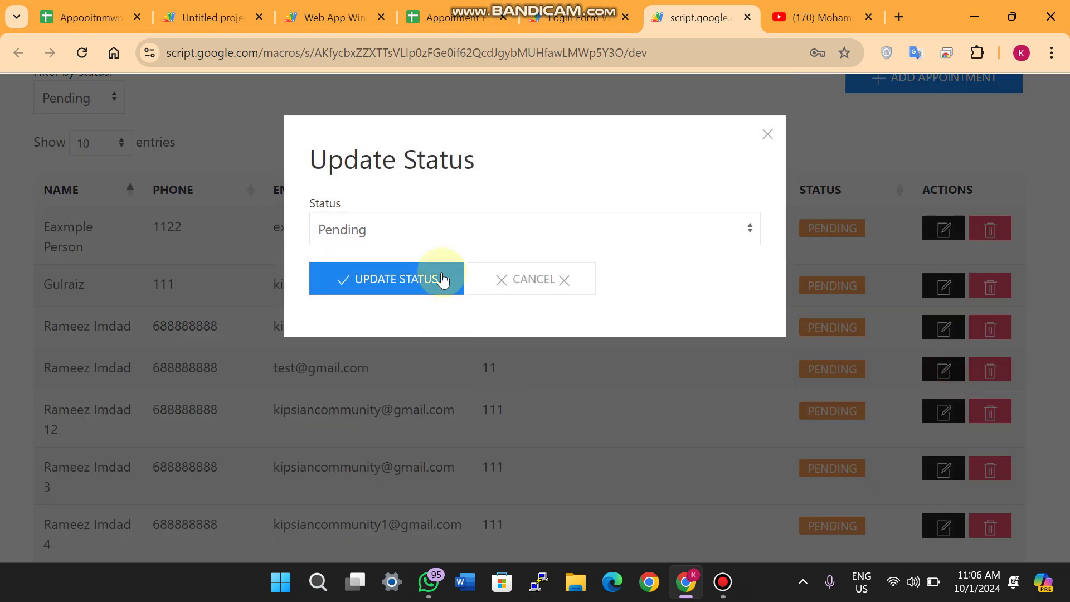
left_click(400, 231)
left_click(383, 282)
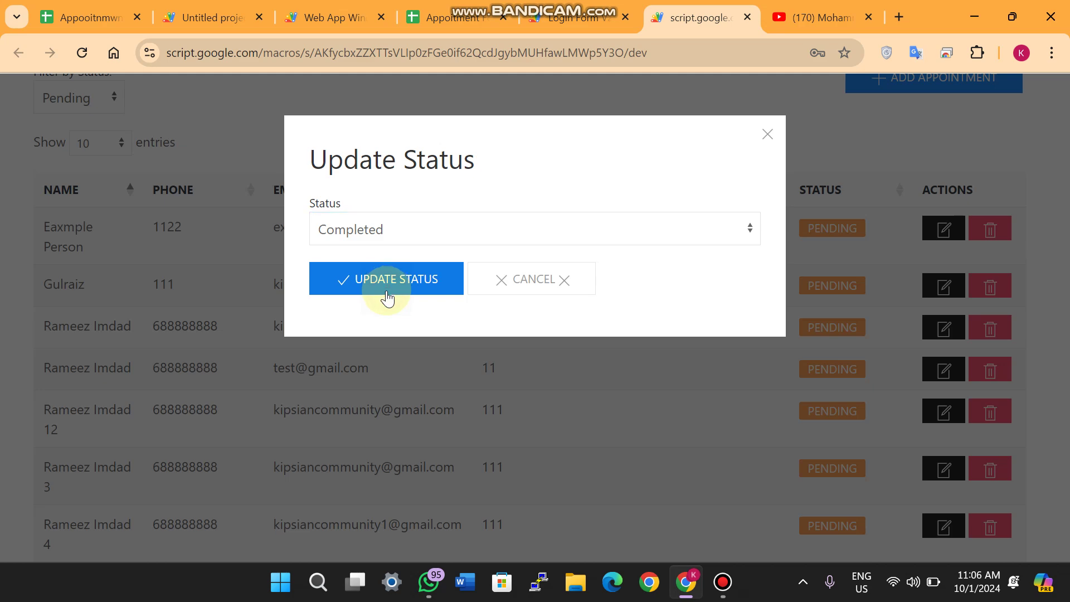
left_click(386, 295)
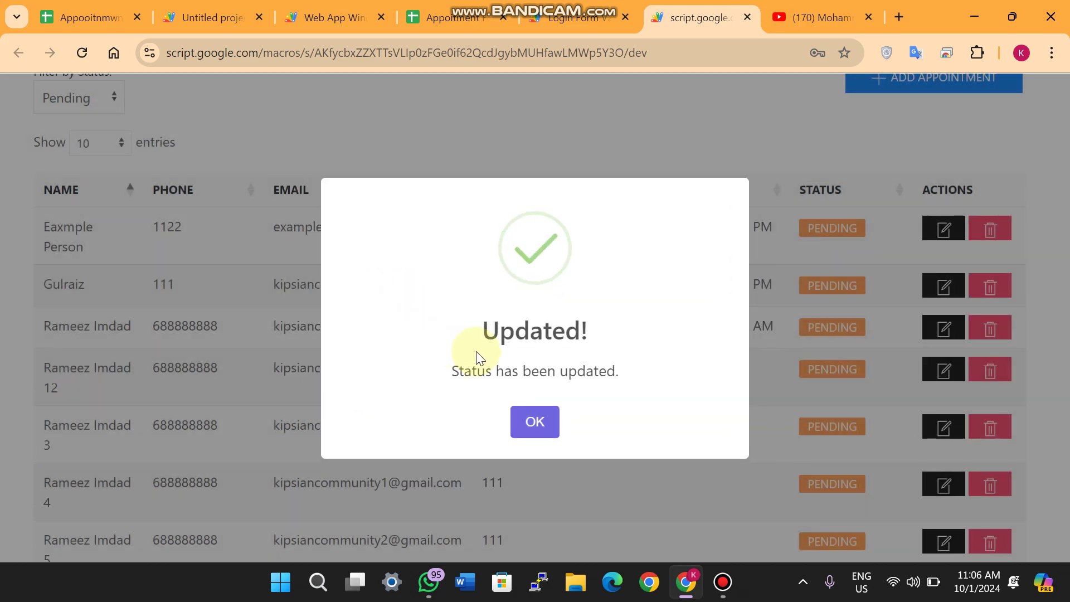
left_click(536, 421)
scroll(641, 279, "up", 5)
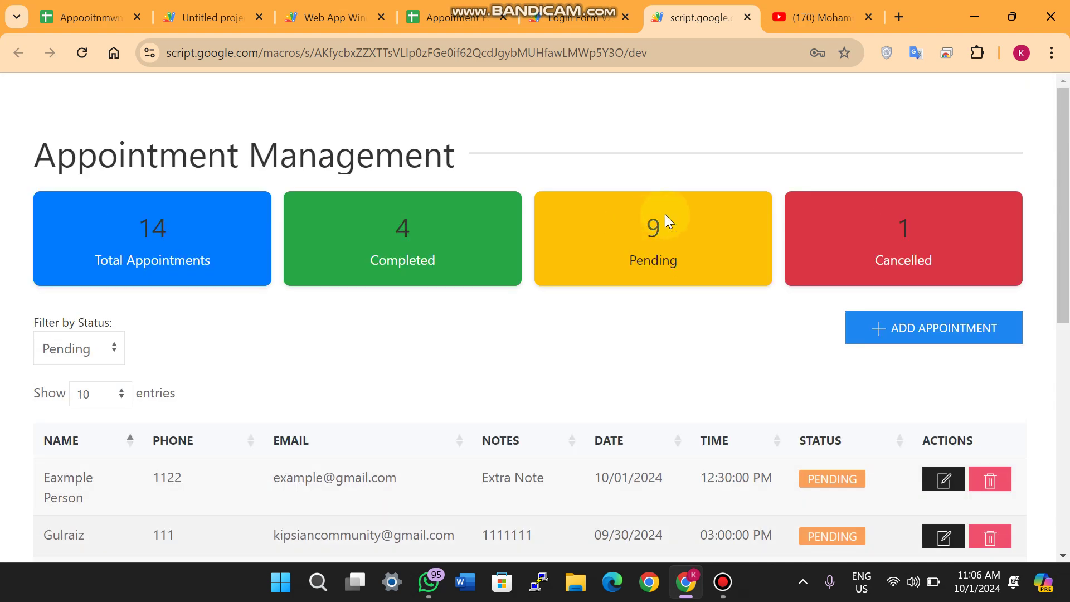
- Note the 4 completed and 14 total counts, then filter to Completed appointments
left_click_drag(447, 214, 382, 233)
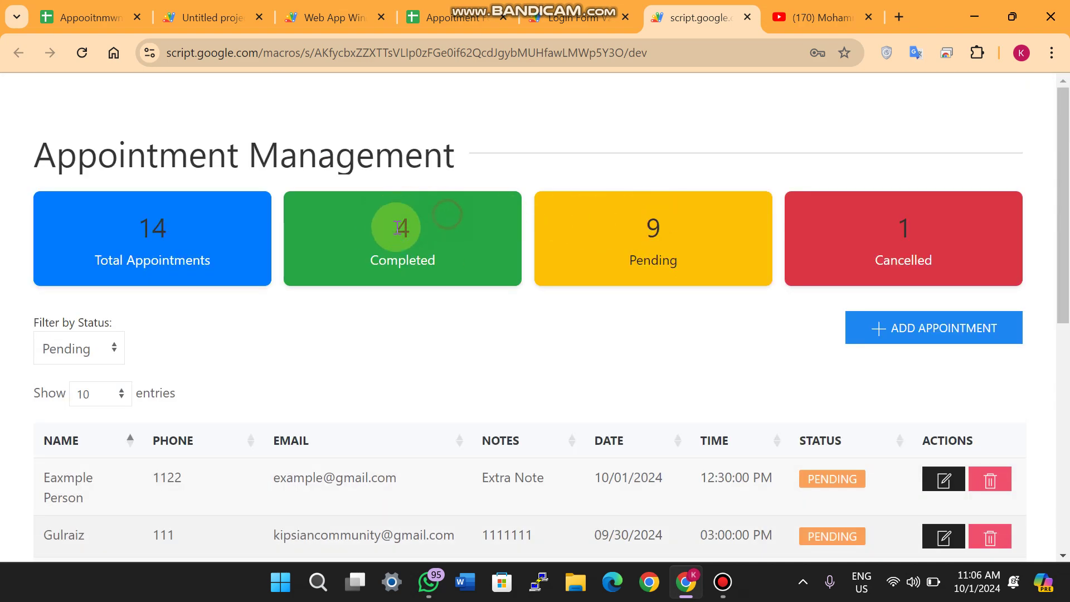
left_click_drag(168, 231, 113, 241)
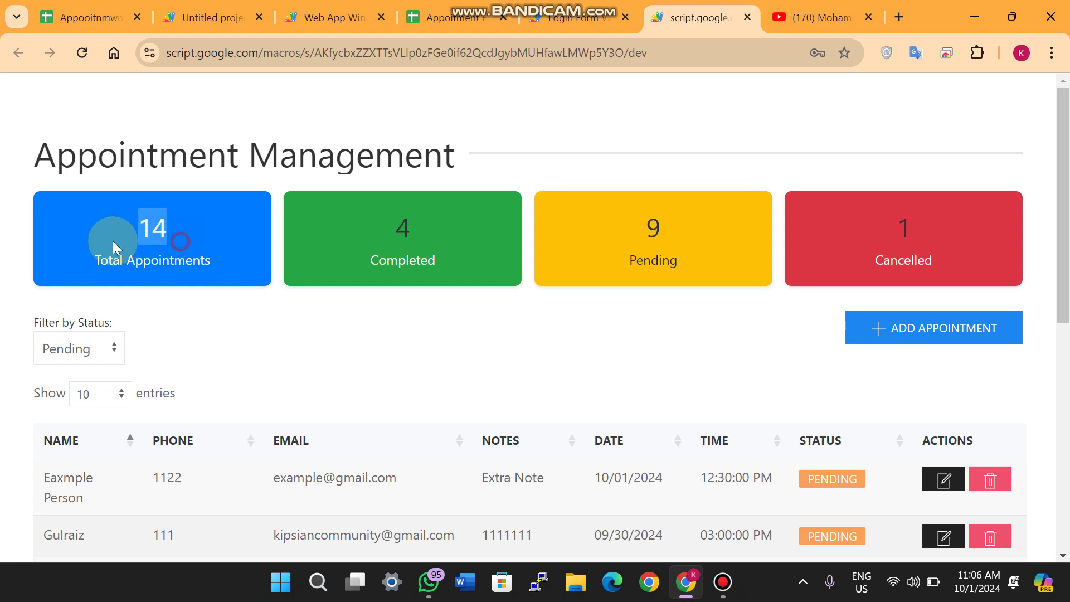
scroll(553, 282, "down", 2)
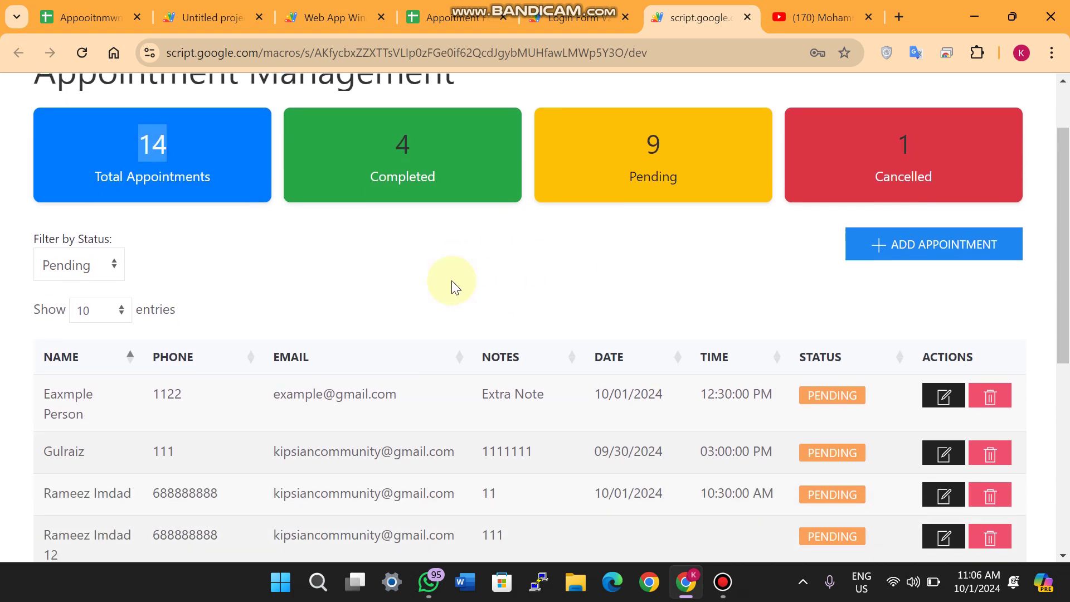
left_click(73, 265)
left_click(88, 346)
scroll(702, 346, "down", 2)
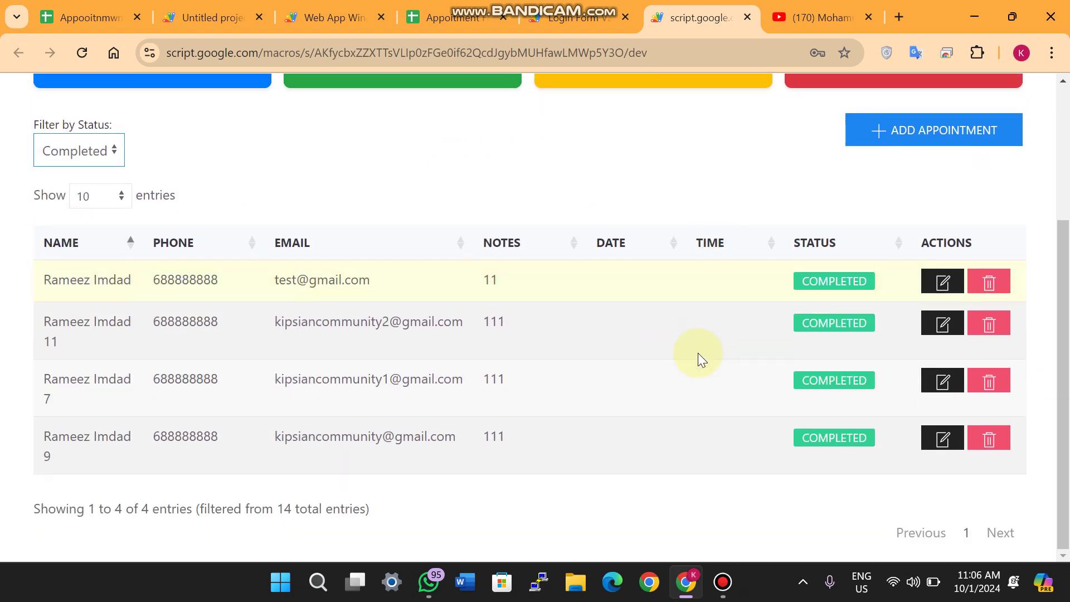
scroll(276, 265, "up", 4)
- Filter to Cancelled appointments, then back to All
left_click(78, 347)
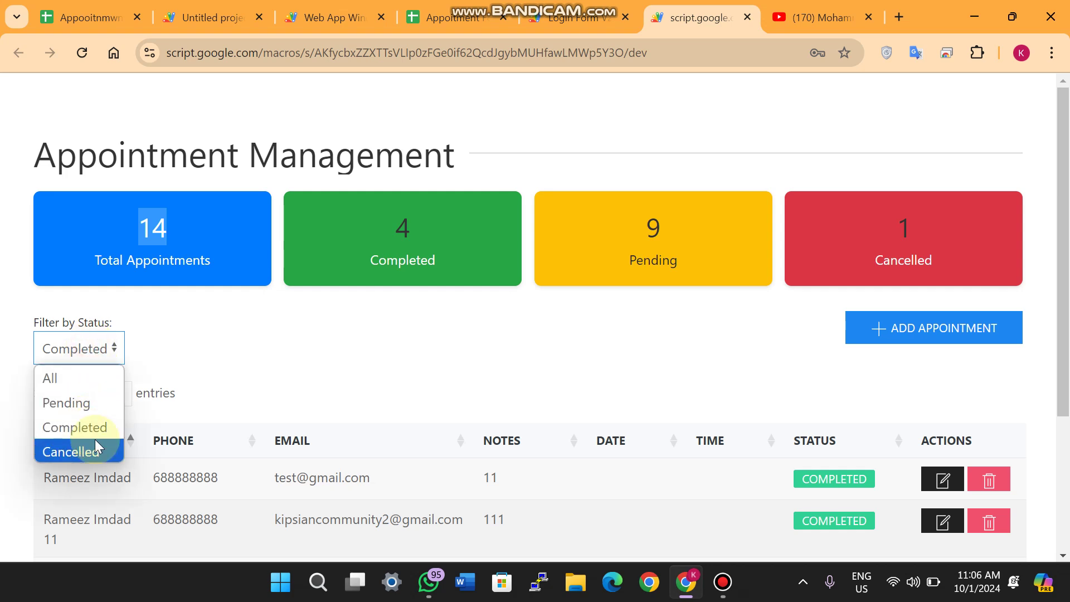
left_click(94, 439)
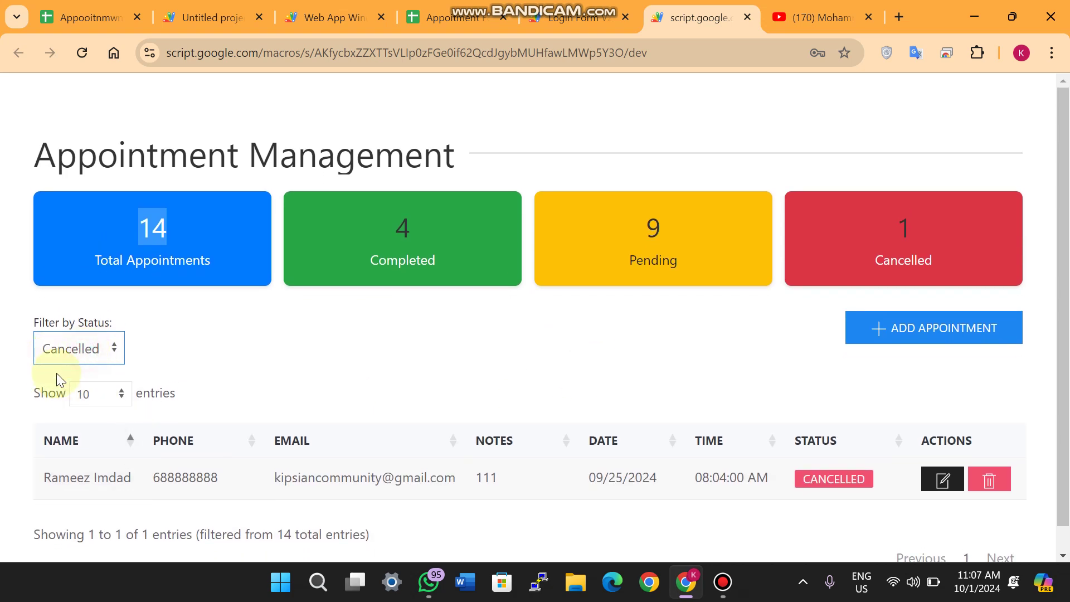
left_click(78, 348)
left_click(65, 376)
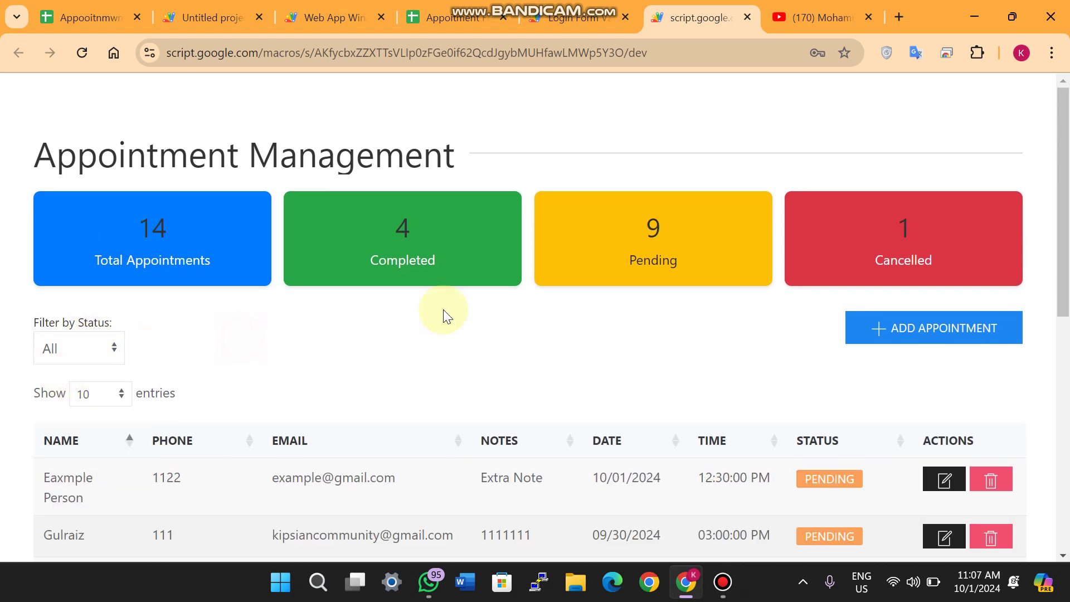
scroll(669, 295, "down", 2)
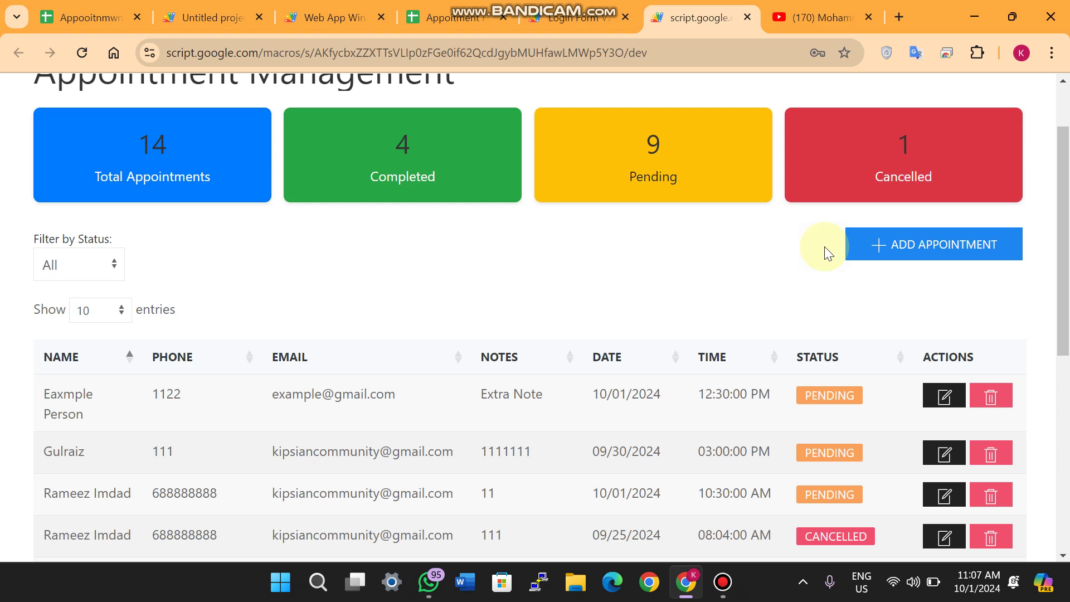
- Start a new appointment and autofill the client's name, phone, email and notes 11
left_click(952, 240)
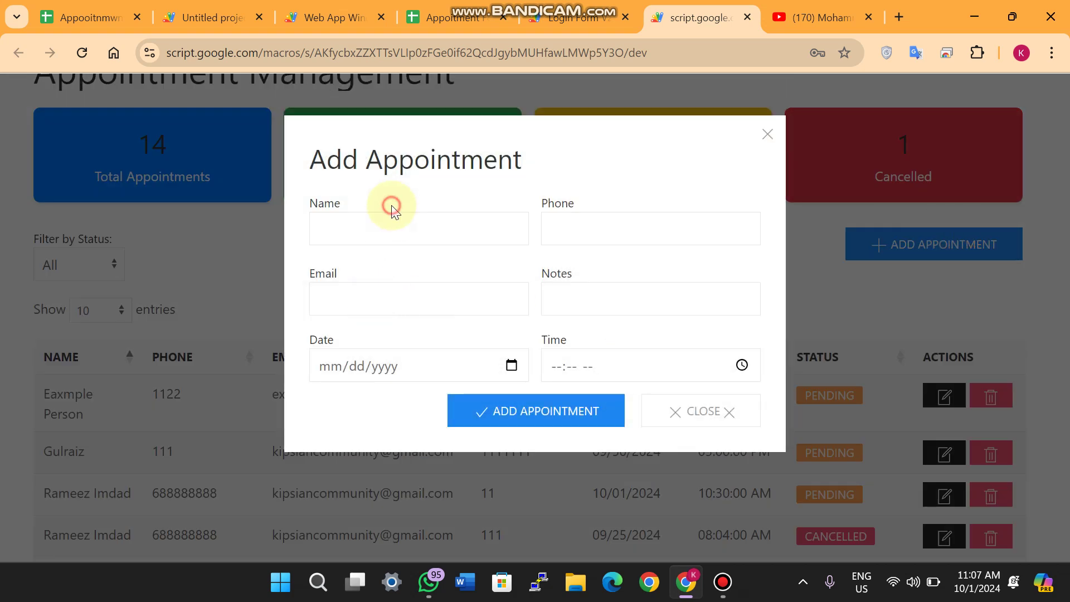
left_click(390, 227)
left_click(421, 271)
left_click(609, 233)
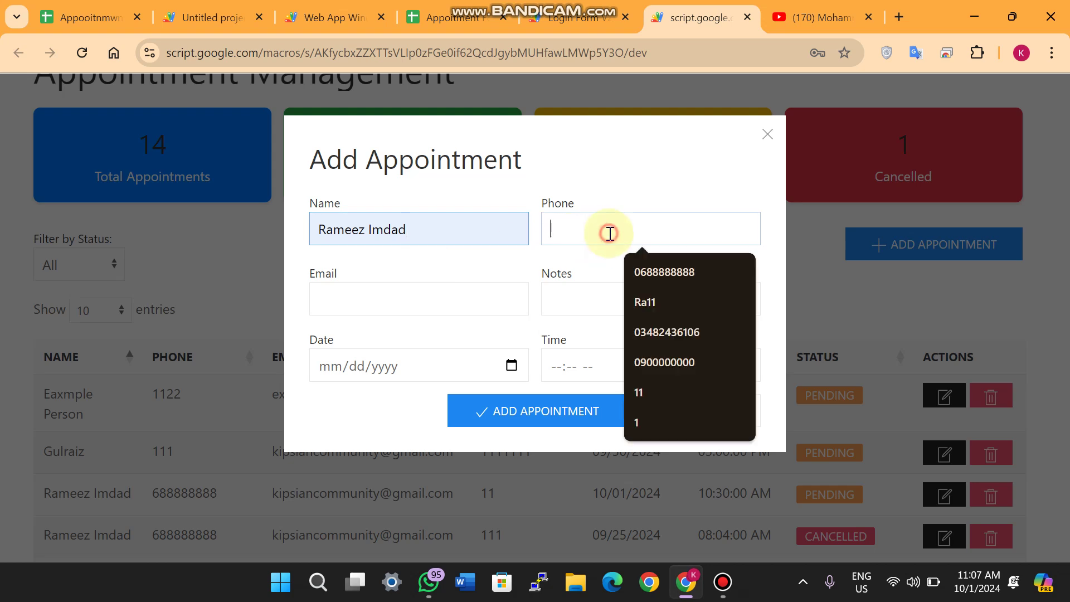
left_click(664, 272)
left_click(370, 300)
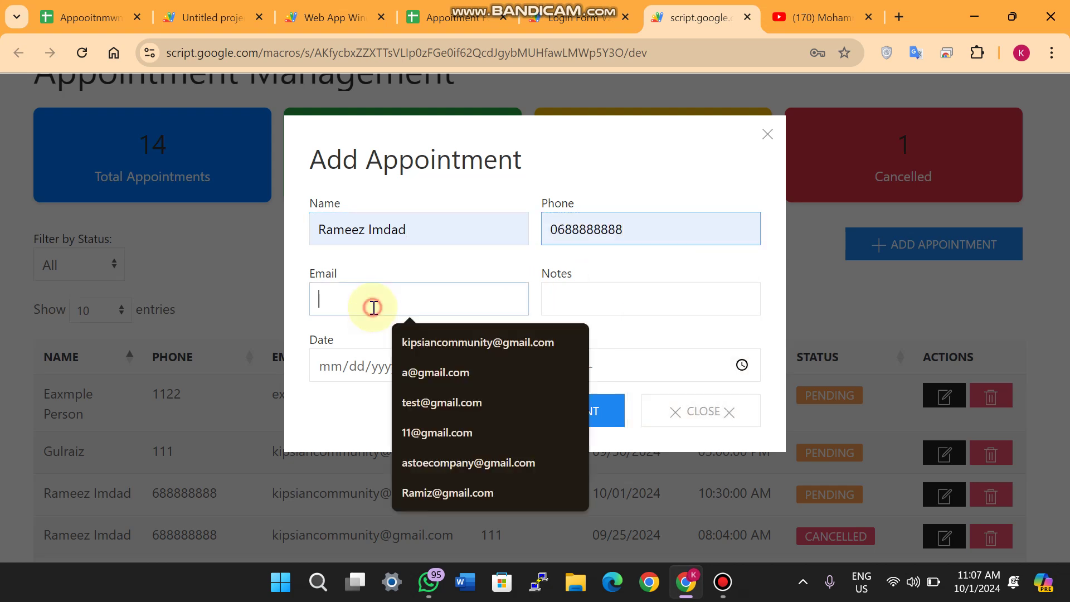
left_click(447, 347)
left_click(596, 299)
type("11")
left_click(638, 342)
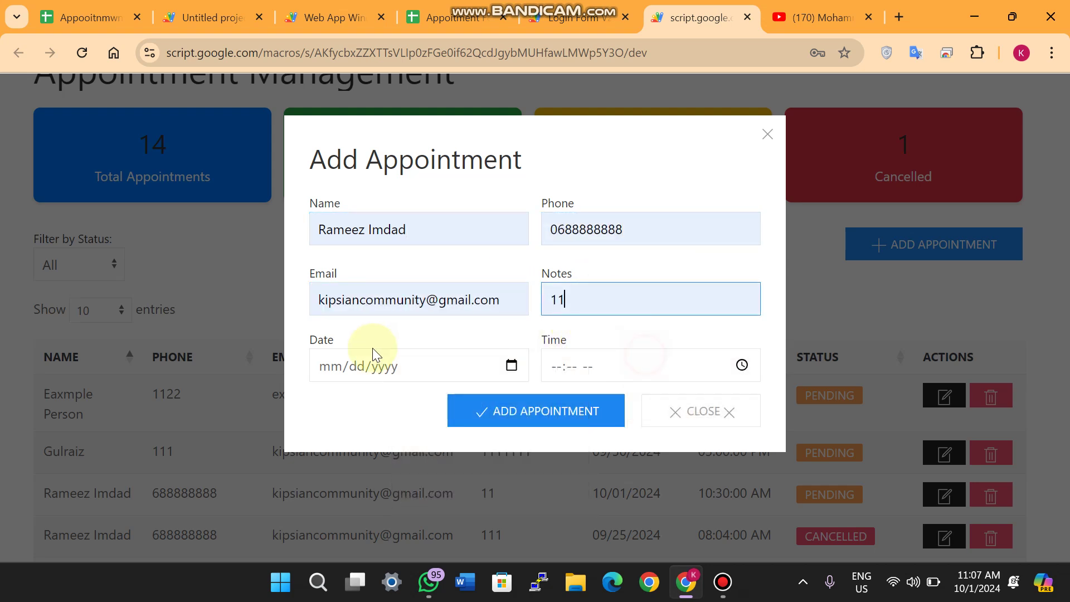
- Set the date to October 8 and time to 03:10 PM, then save the appointment
left_click(511, 365)
left_click(375, 210)
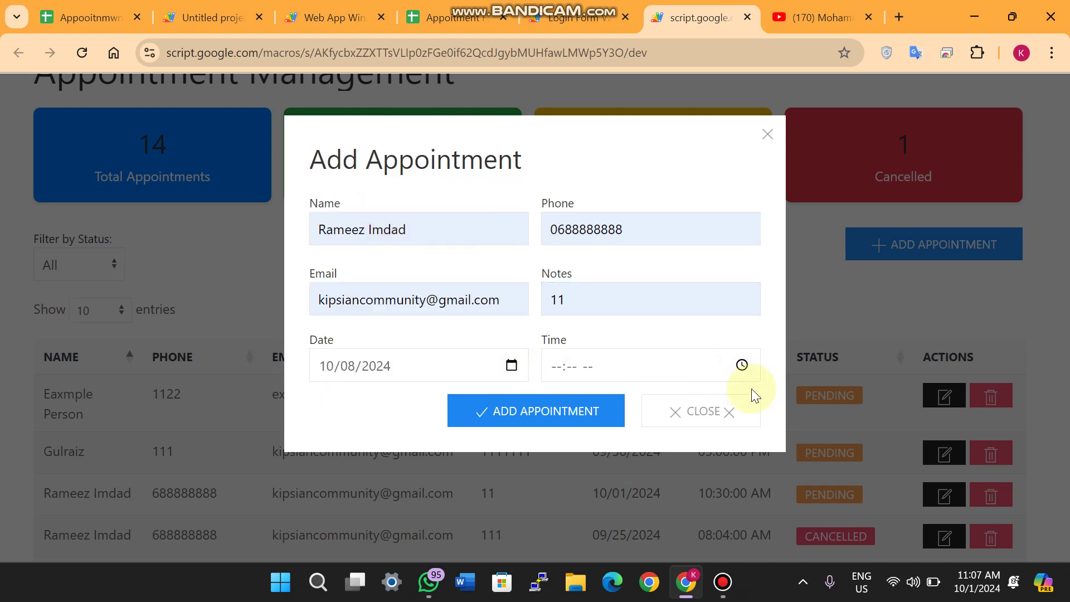
left_click(732, 366)
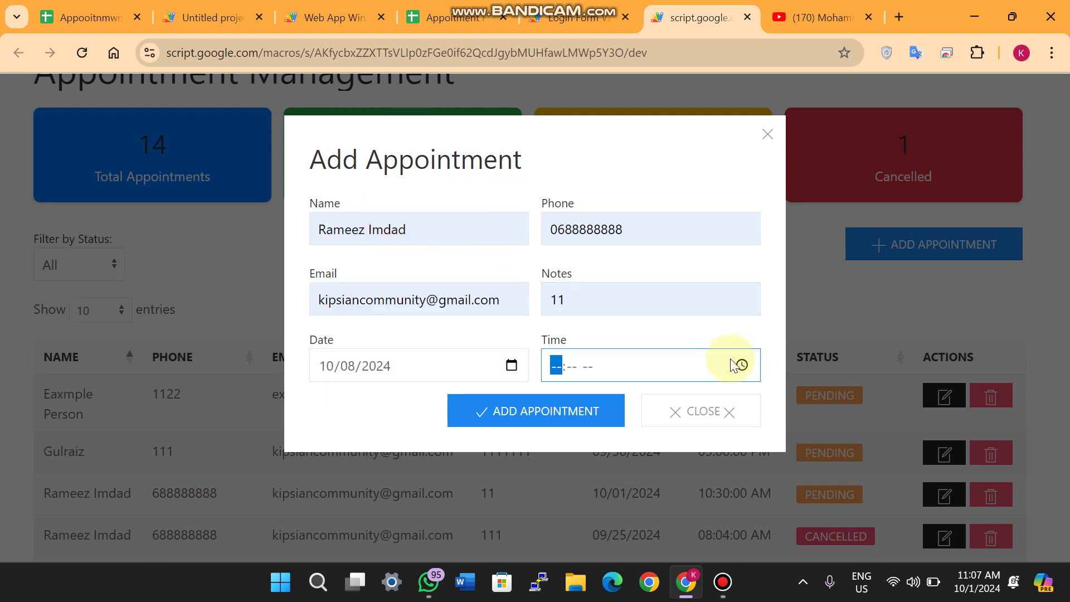
left_click(734, 365)
left_click(566, 268)
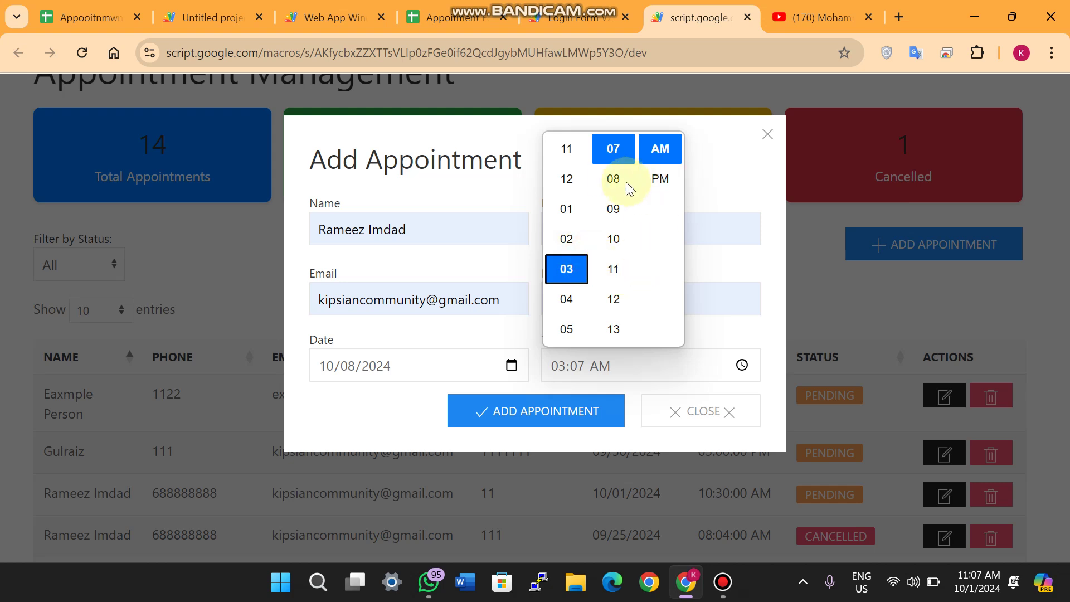
left_click(619, 238)
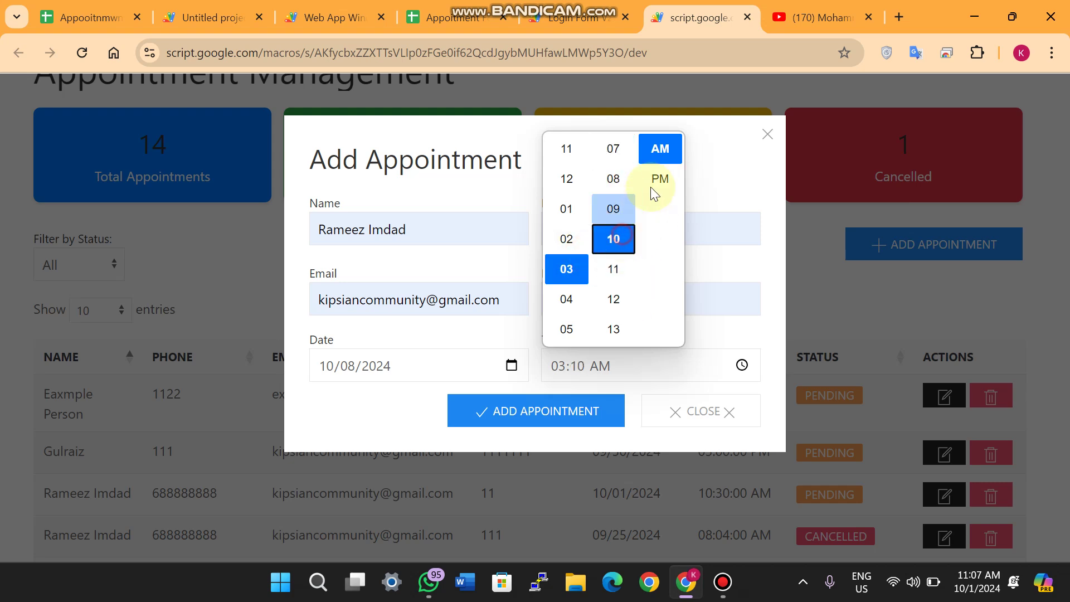
left_click(658, 178)
left_click(567, 409)
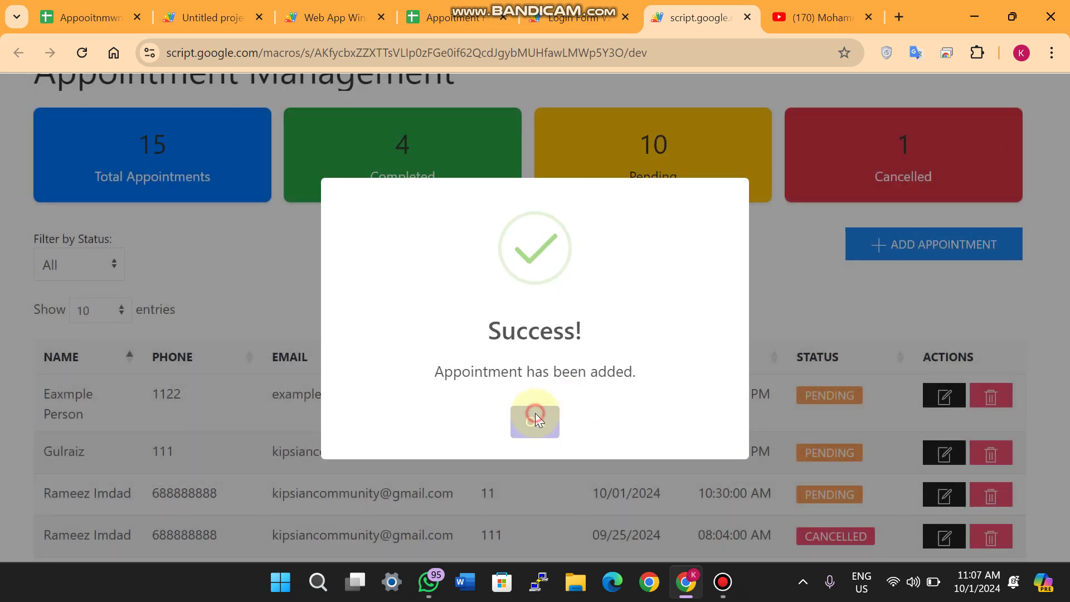
left_click(532, 415)
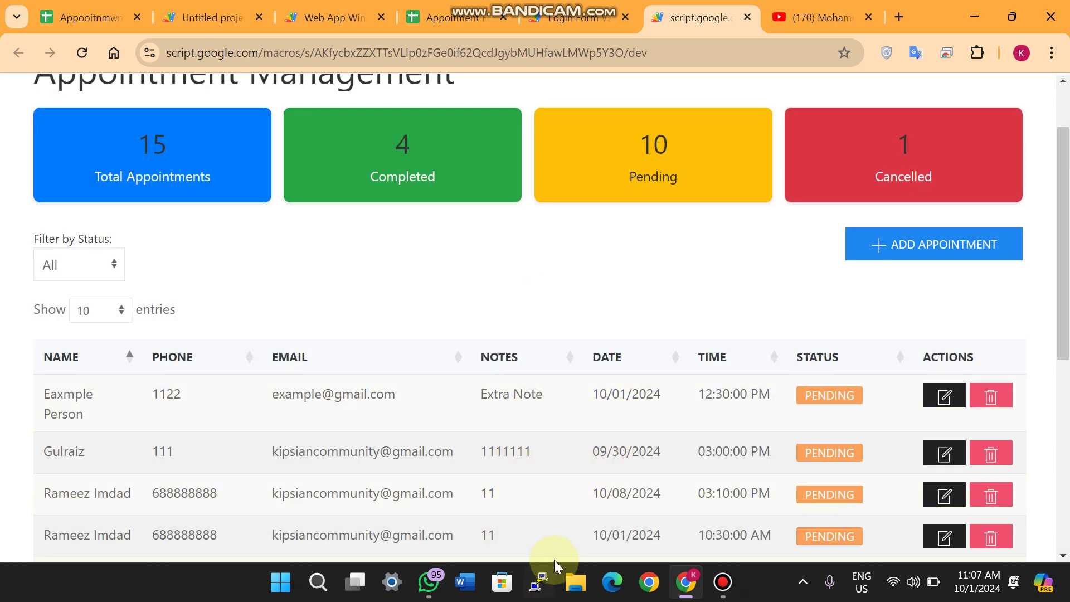
- Verify the new row 16 in the Data sheet, then return to the web app
left_click(440, 12)
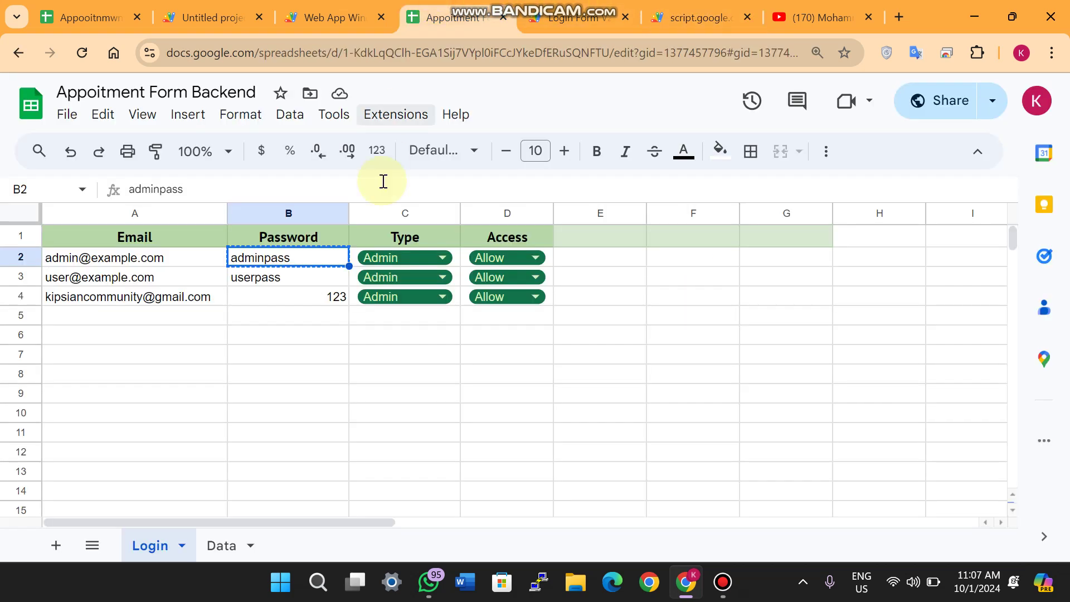
left_click(222, 544)
scroll(535, 362, "down", 2)
left_click_drag(97, 277, 919, 273)
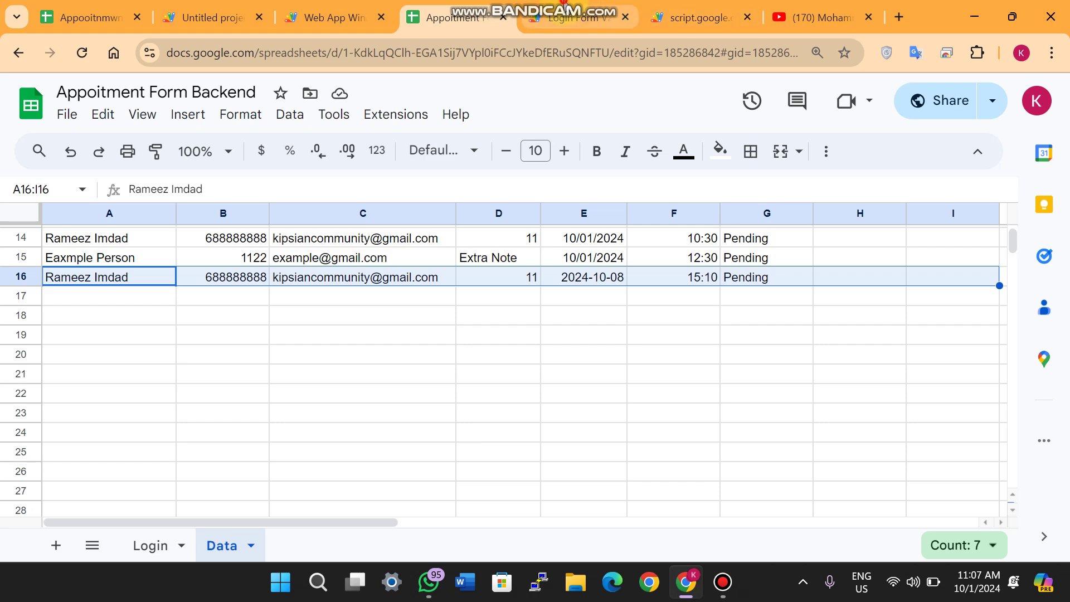
left_click(579, 17)
left_click(697, 18)
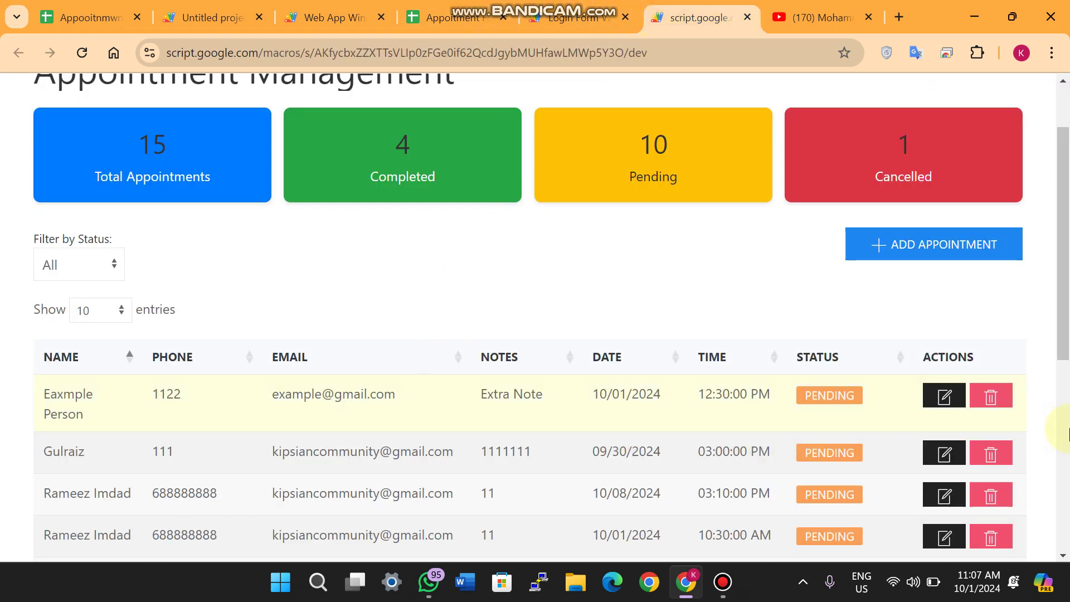
- Delete the 09/30/2024 pending appointment and confirm the deletion
left_click(977, 454)
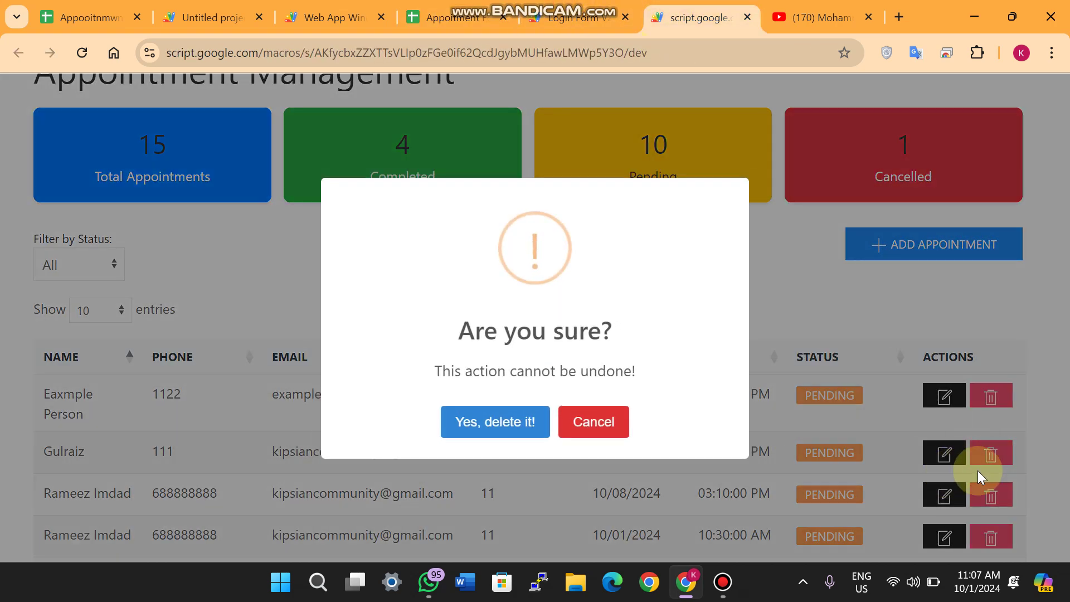
left_click(592, 422)
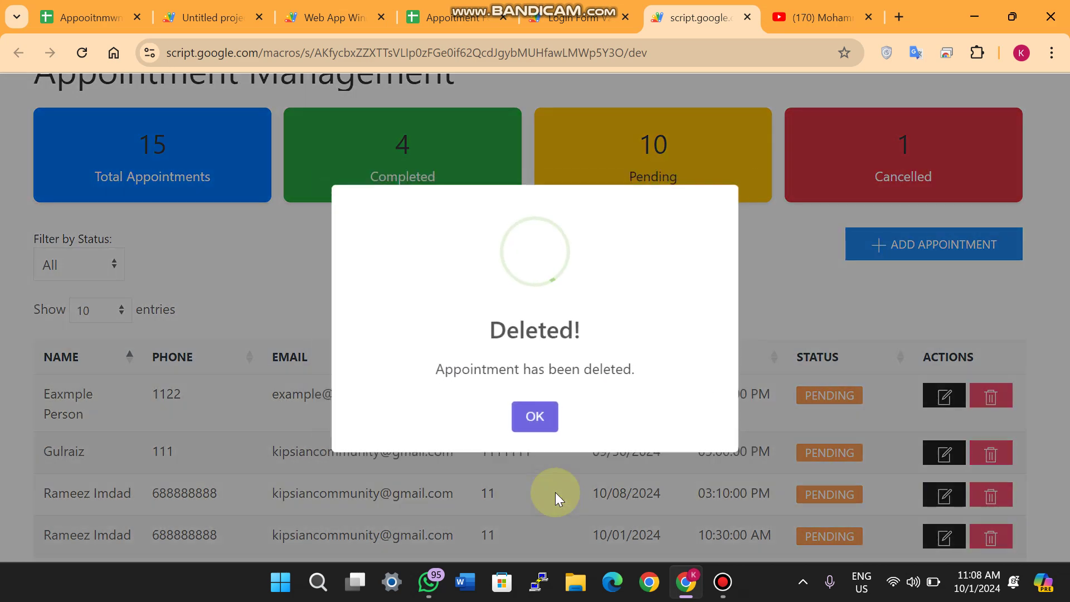
left_click(533, 422)
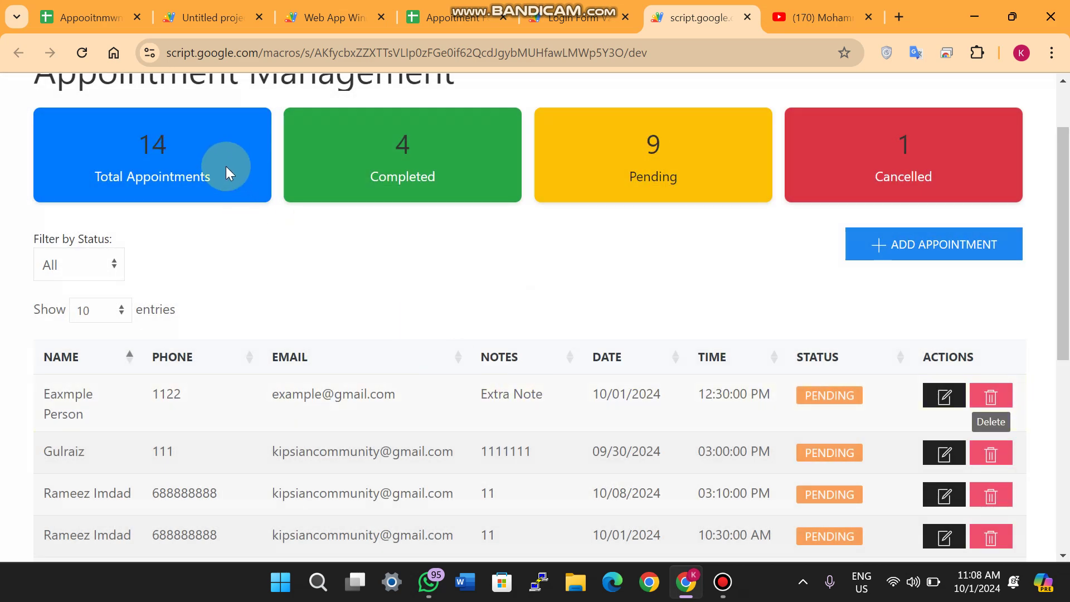
- Check the updated counters: 14 total, 4 completed, 9 pending, 1 cancelled
left_click_drag(165, 158, 138, 159)
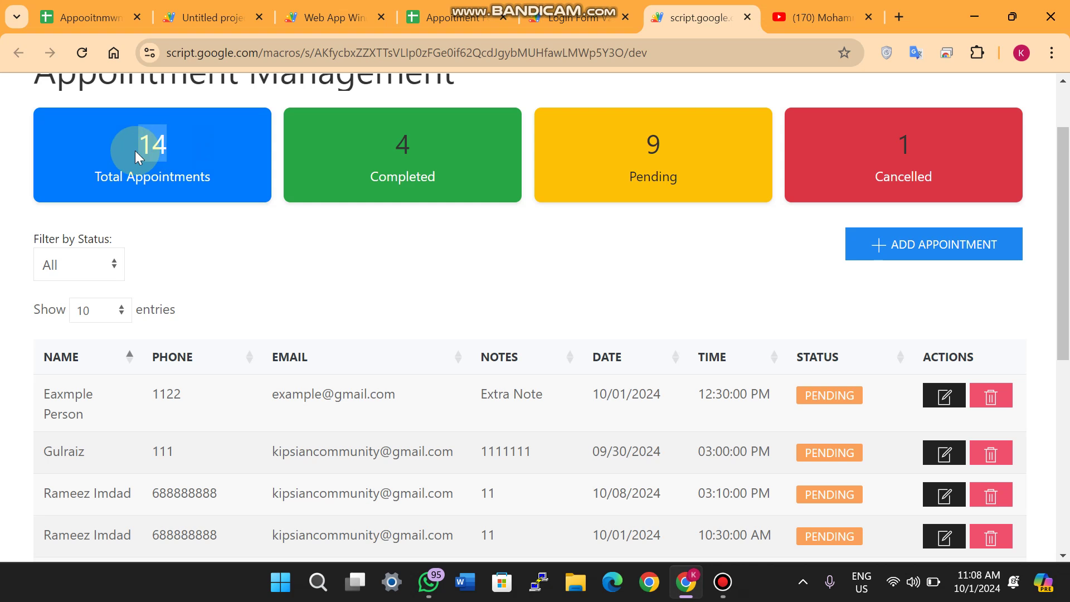
left_click(189, 150)
left_click_drag(426, 137, 381, 144)
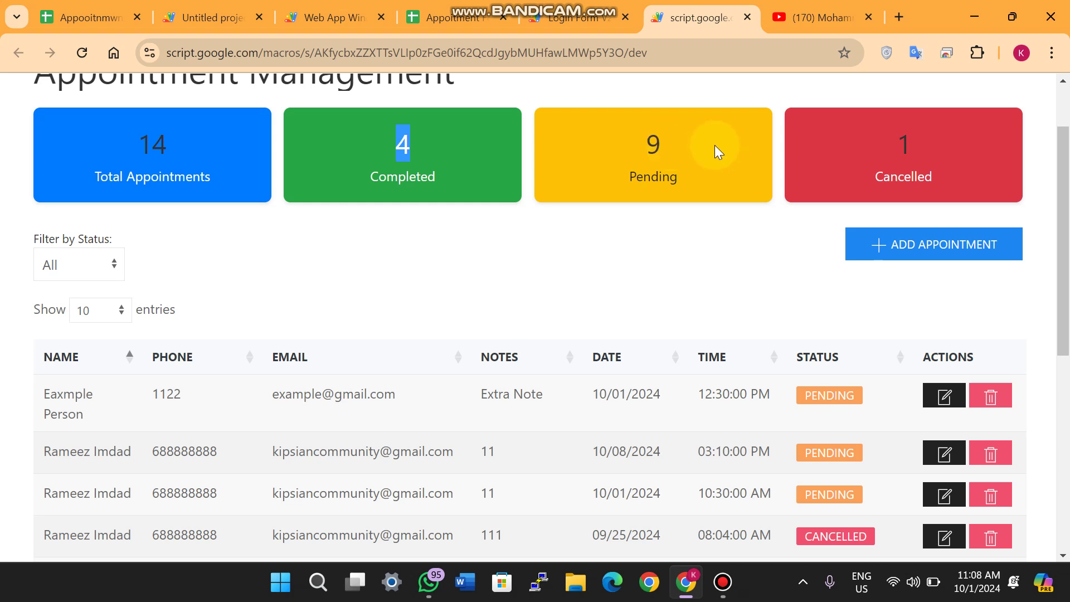
left_click_drag(714, 145, 638, 146)
left_click_drag(937, 144, 891, 145)
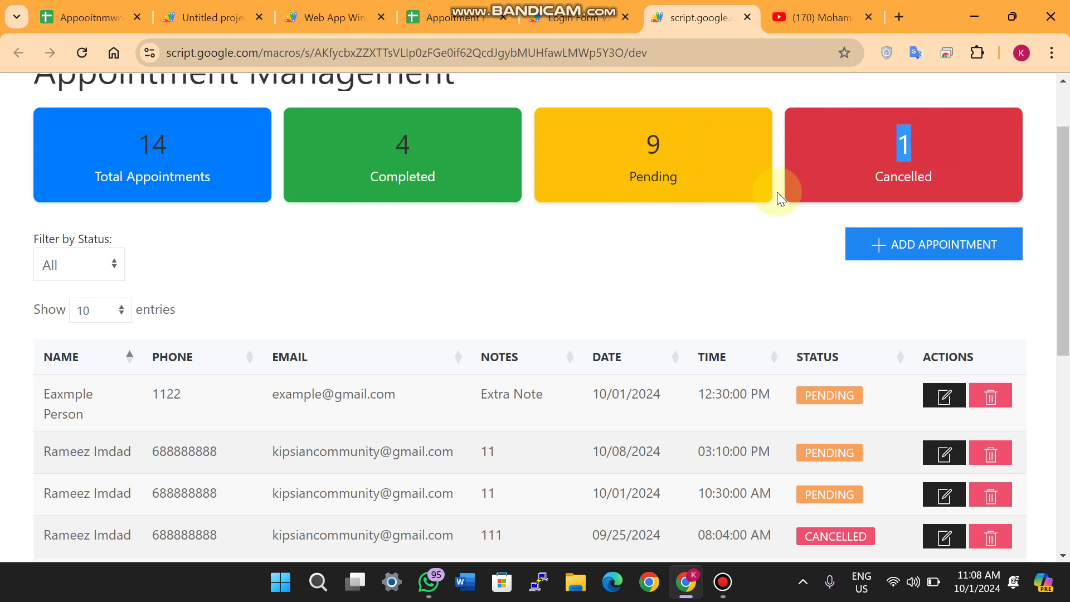
scroll(741, 301, "down", 1)
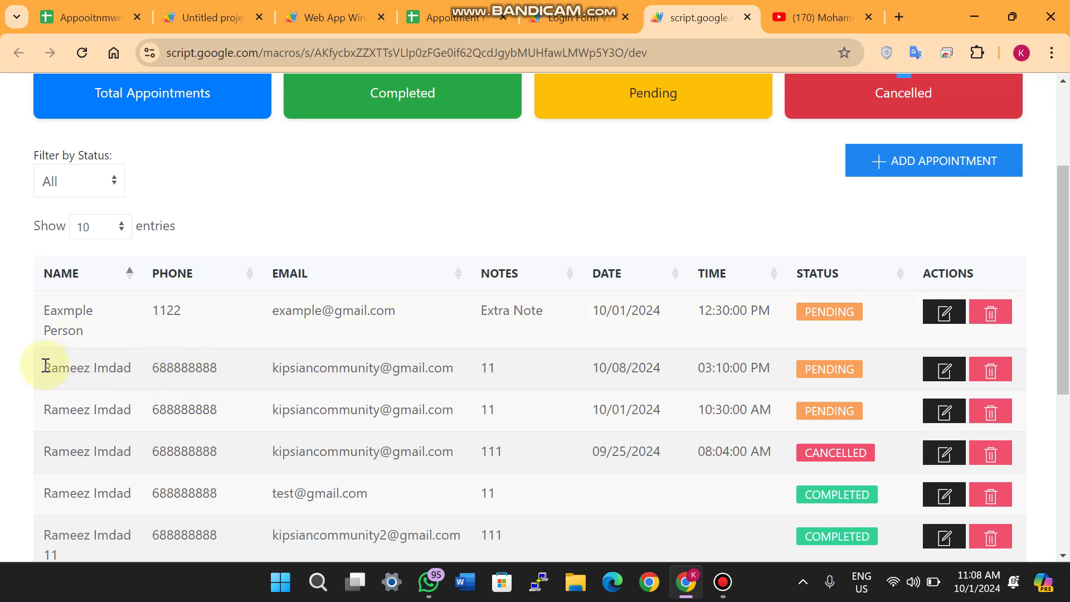
- Change the new appointment's status to Cancelled, save it, and acknowledge the update confirmation
left_click_drag(46, 365, 1037, 362)
left_click(1034, 368)
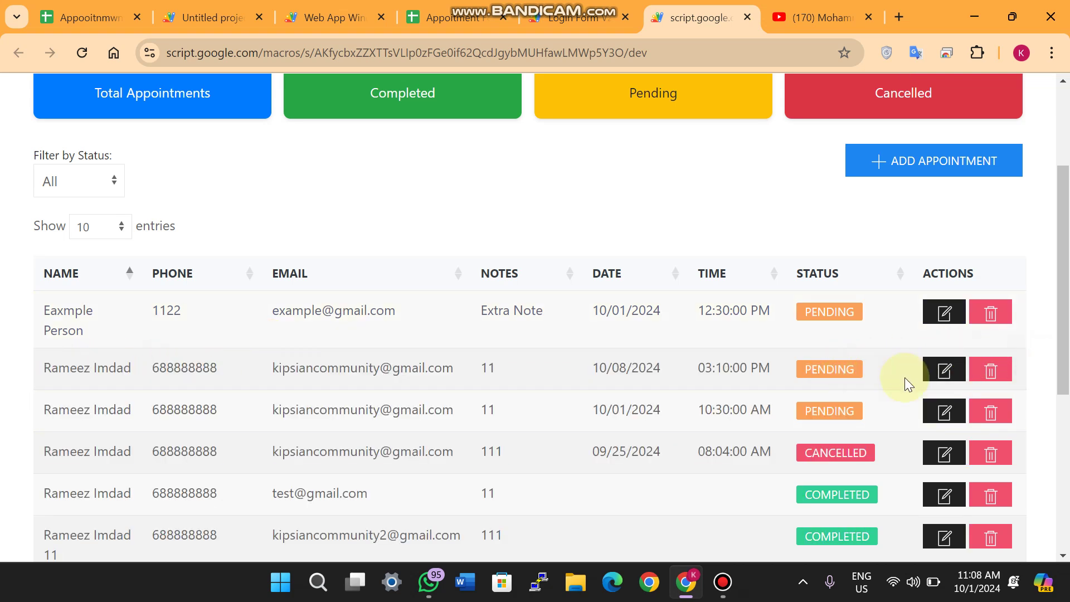
left_click(945, 370)
left_click(368, 231)
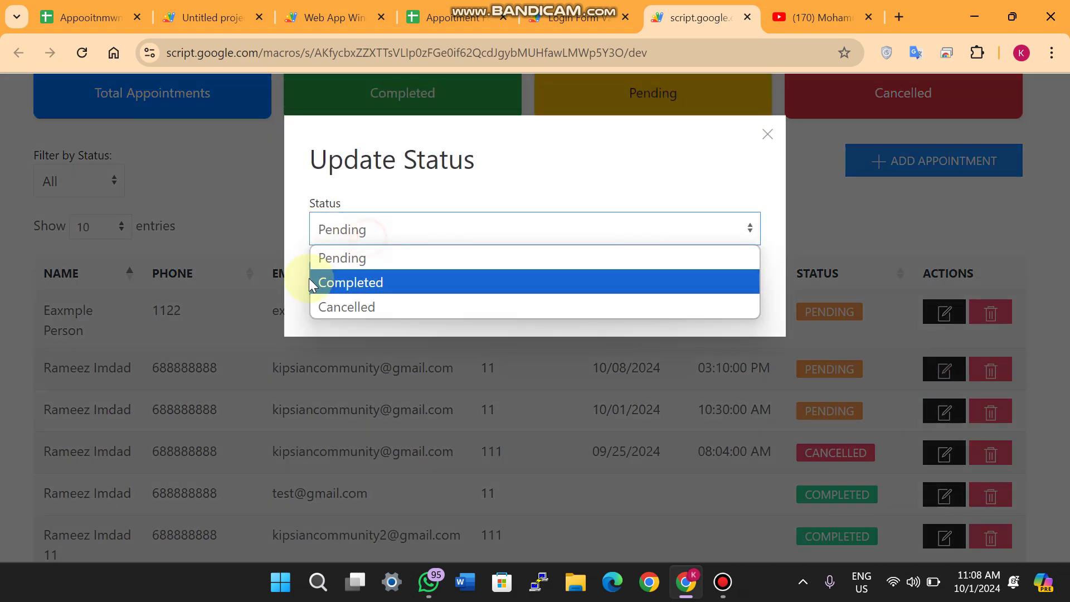
left_click(310, 282)
left_click(365, 236)
left_click(374, 307)
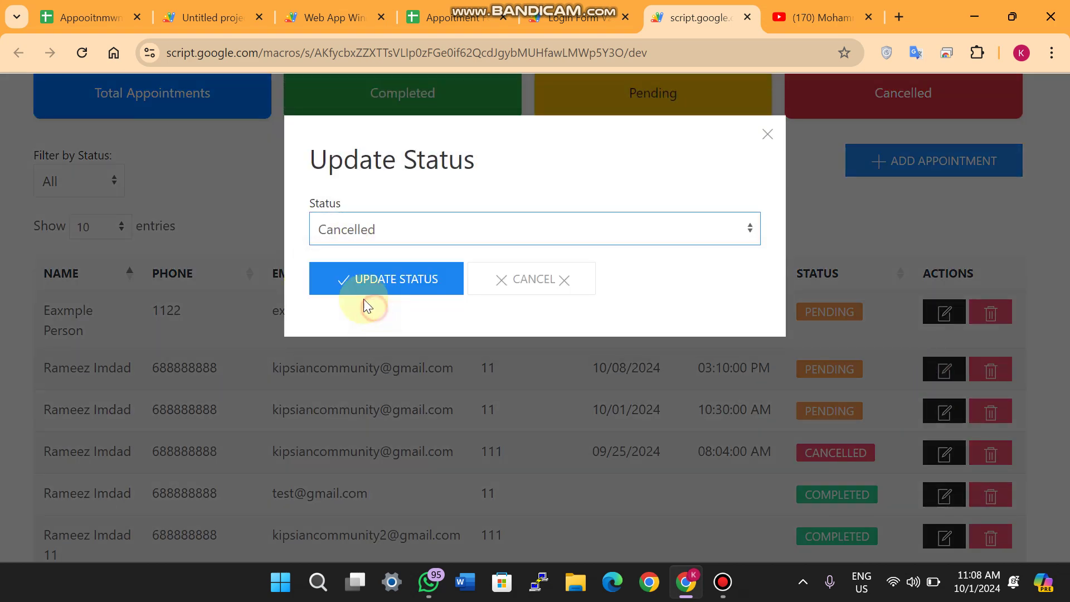
left_click(365, 294)
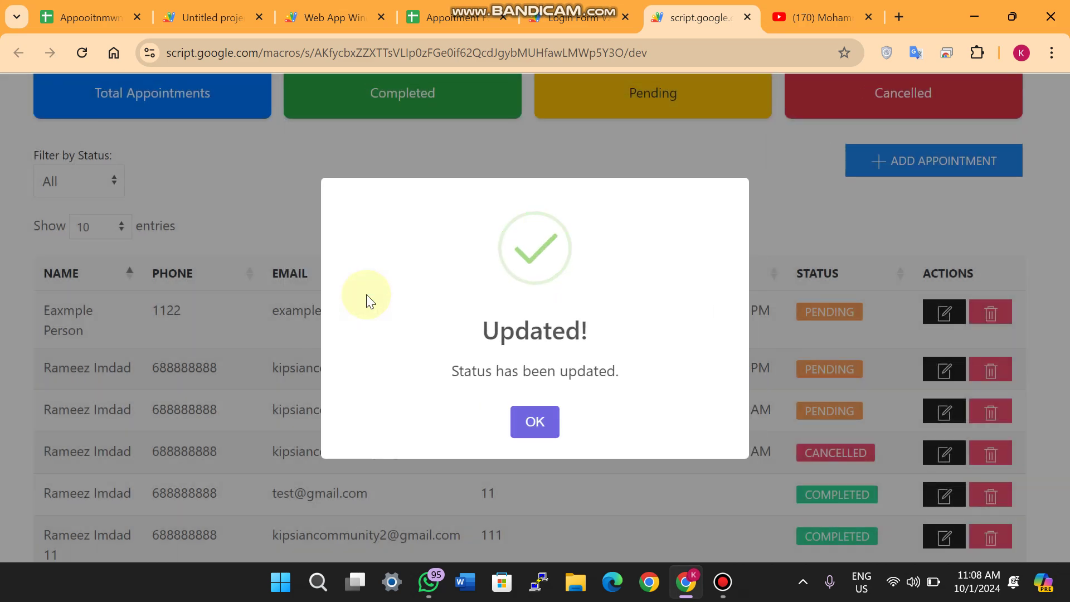
left_click(510, 436)
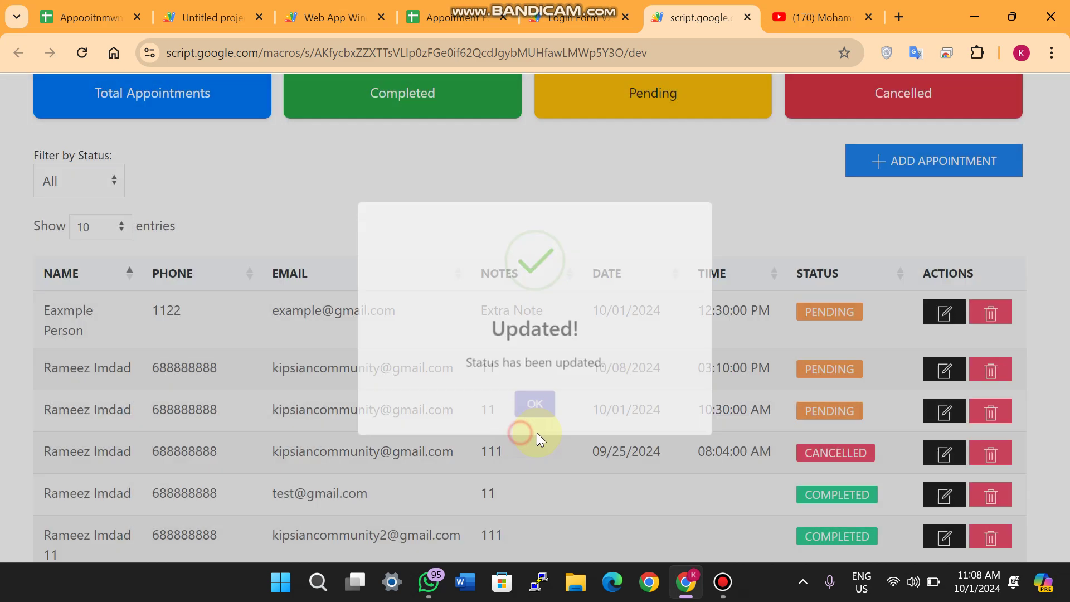